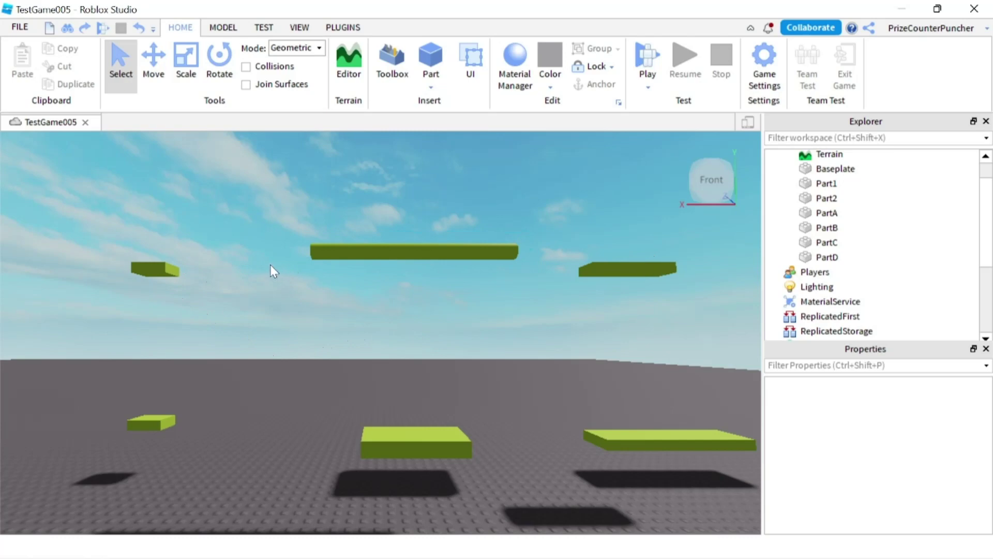
- Inspect five of the green platforms and the lower blocks one after another, and leave nothing selected
{"action": "left_click", "coordinate": [154, 268]}
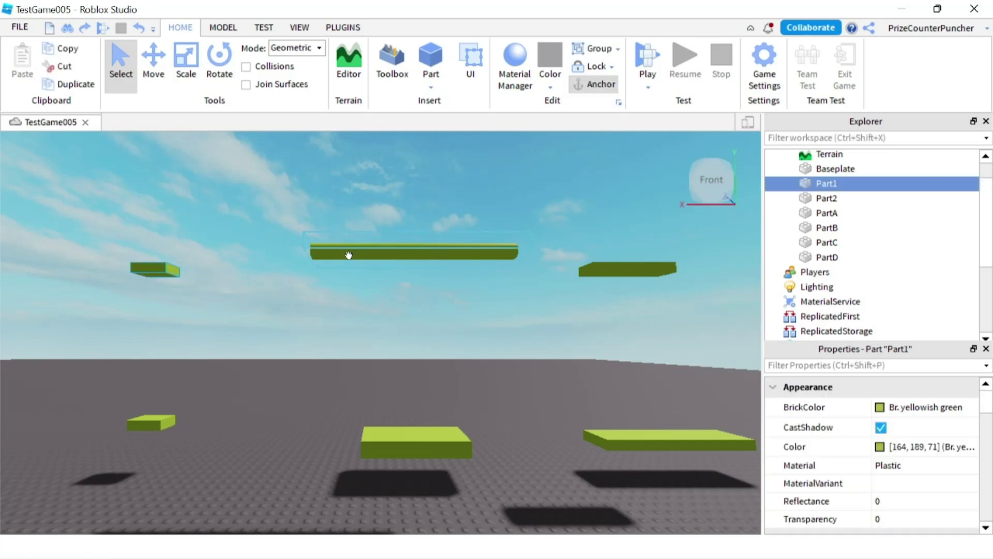
{"action": "left_click", "coordinate": [409, 253]}
{"action": "left_click", "coordinate": [618, 268]}
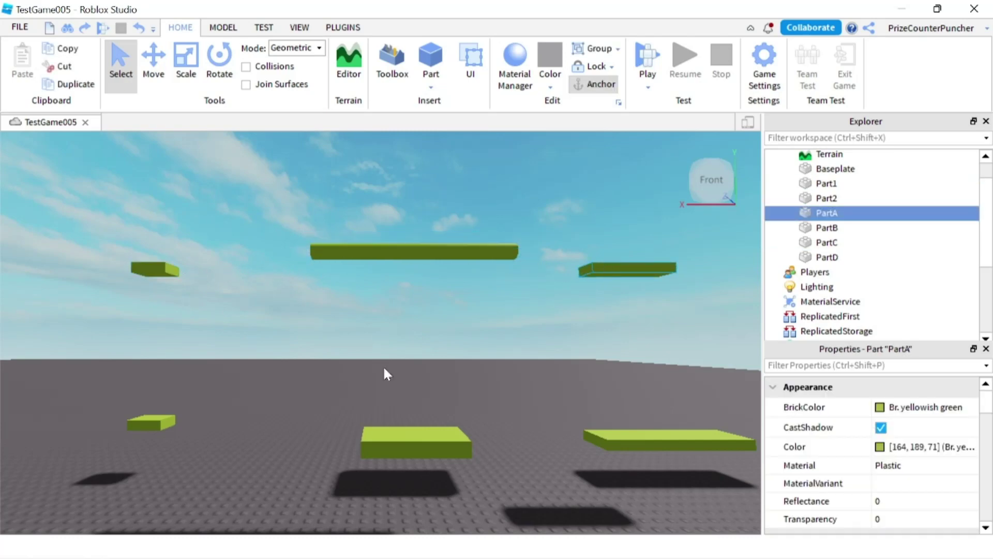
{"action": "left_click", "coordinate": [148, 422]}
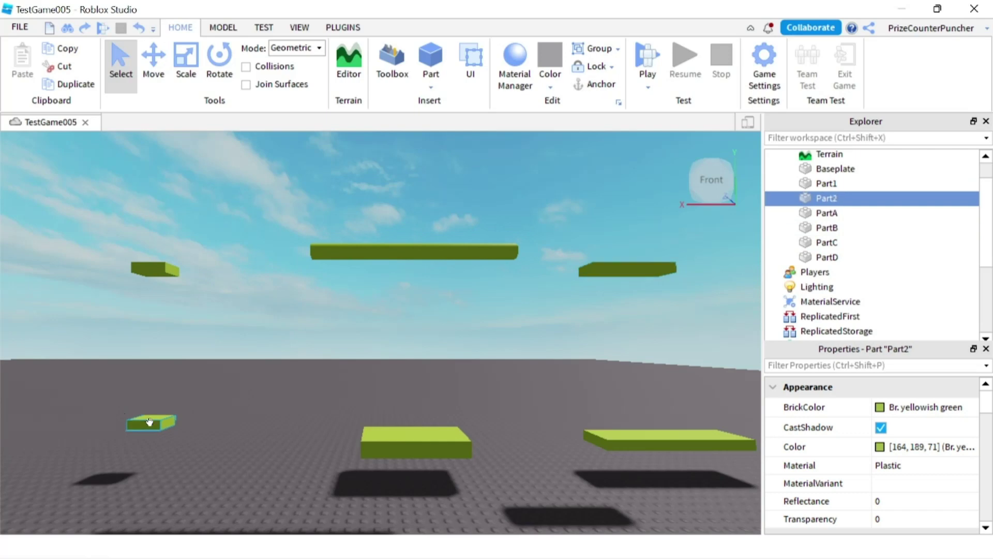
{"action": "left_click", "coordinate": [398, 448]}
{"action": "left_click", "coordinate": [656, 441]}
{"action": "left_click", "coordinate": [442, 329]}
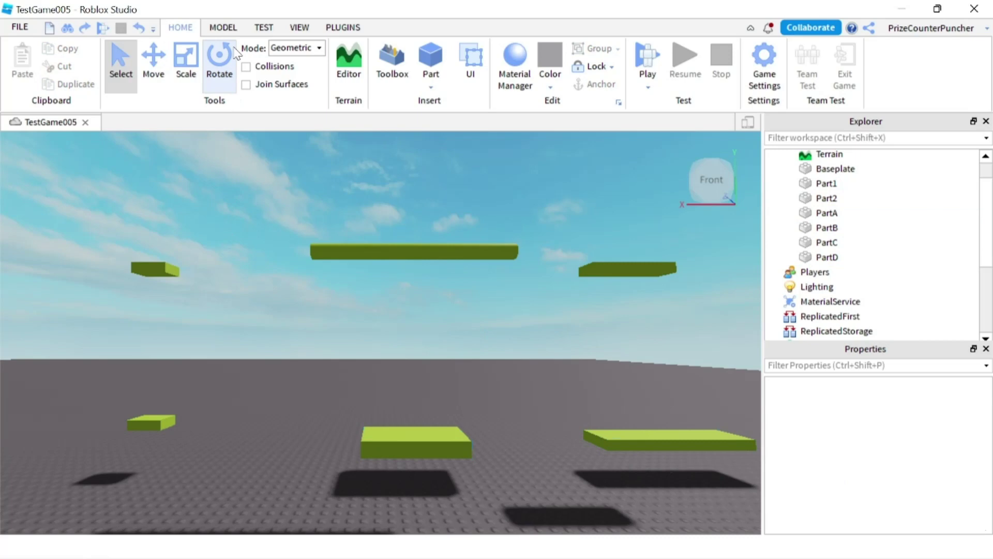
- Create a rope constraint from the underside of Part1 to the top of Part2
{"action": "left_click", "coordinate": [220, 30]}
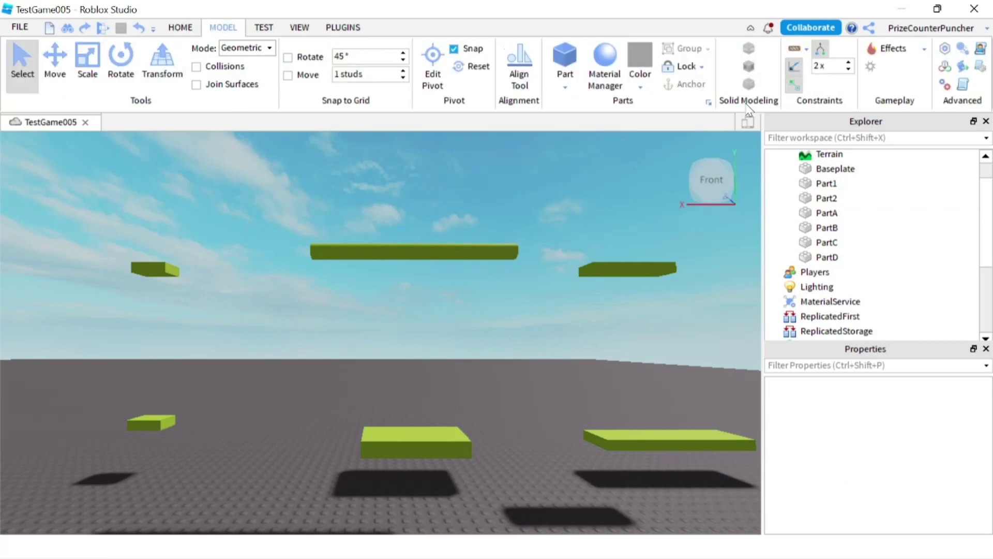
{"action": "left_click", "coordinate": [807, 50]}
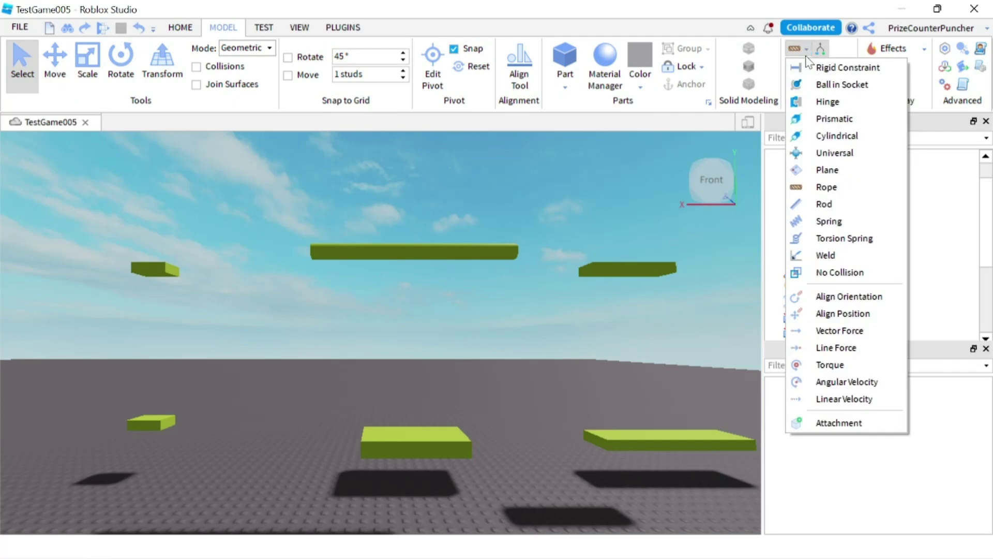
{"action": "left_click", "coordinate": [826, 187]}
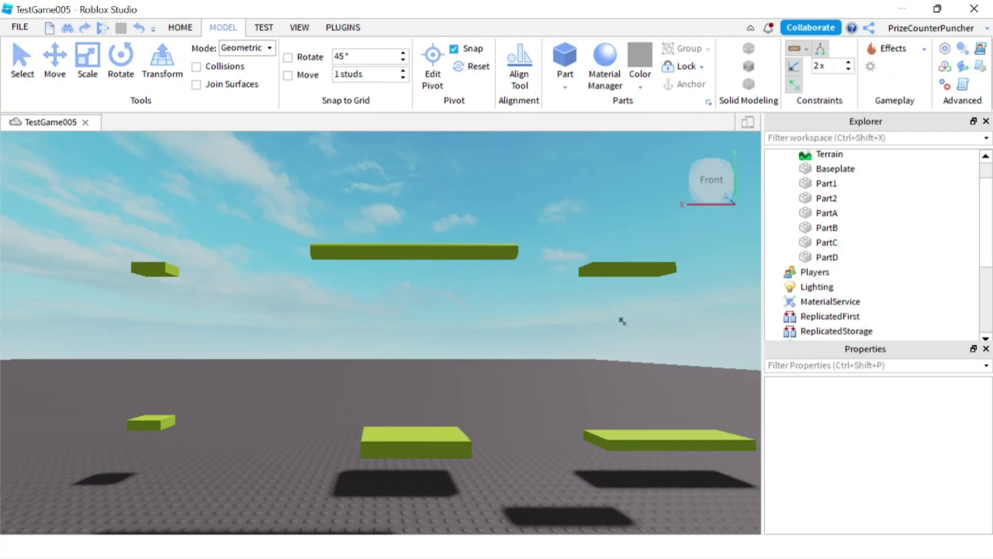
{"action": "left_click", "coordinate": [153, 276]}
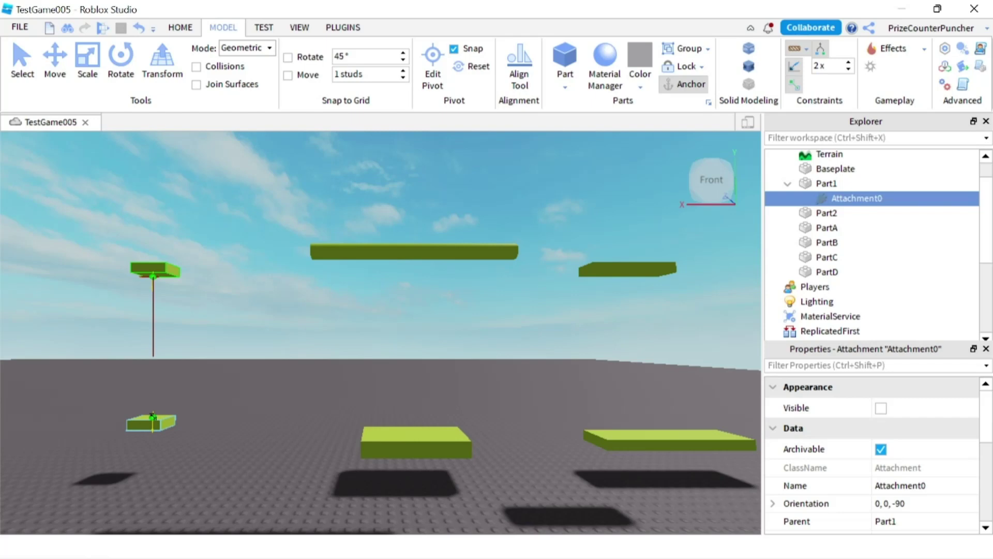
{"action": "left_click", "coordinate": [152, 416]}
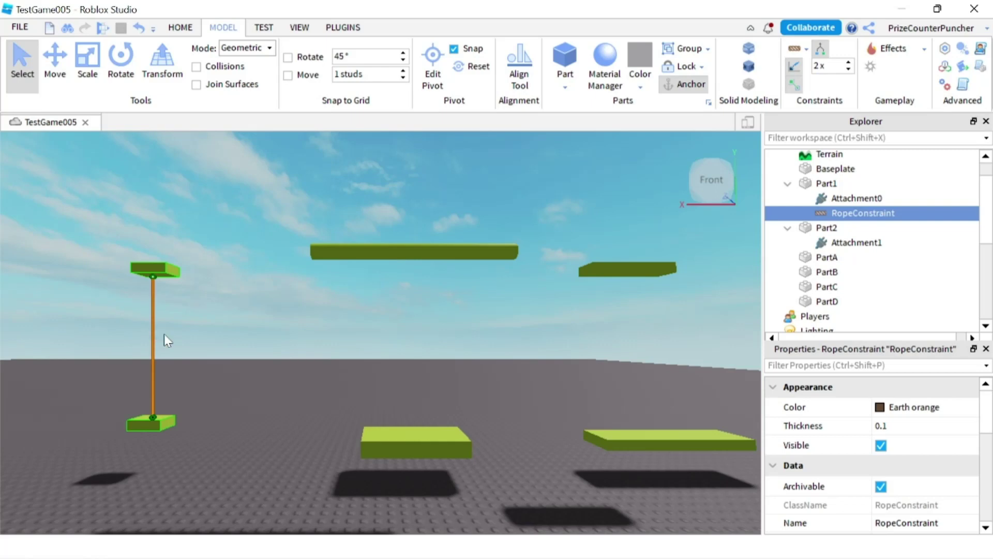
- Set the rope constraint's color to Deep orange and review its remaining properties down to the Rope section
{"action": "mouse_move", "coordinate": [862, 217]}
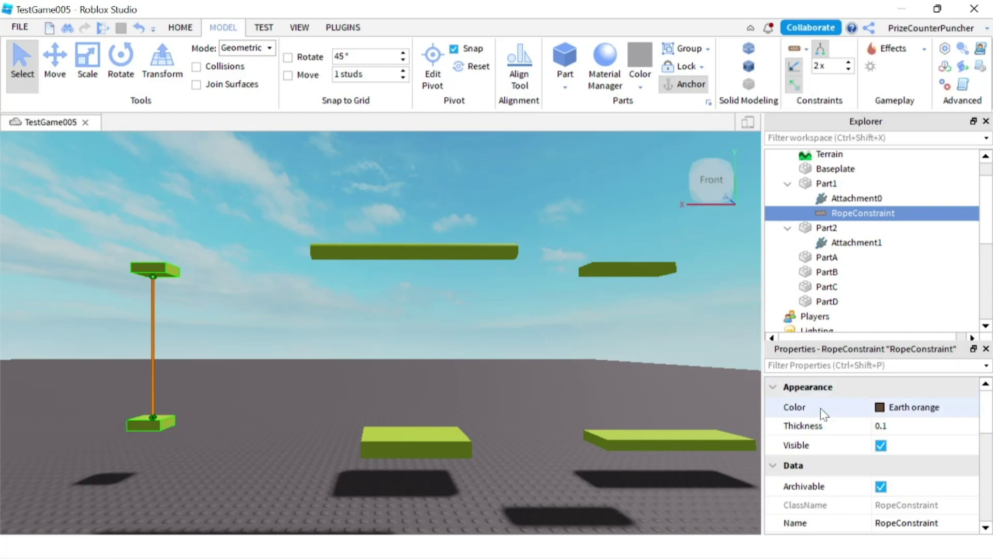
{"action": "mouse_move", "coordinate": [821, 412]}
{"action": "left_click", "coordinate": [880, 408]}
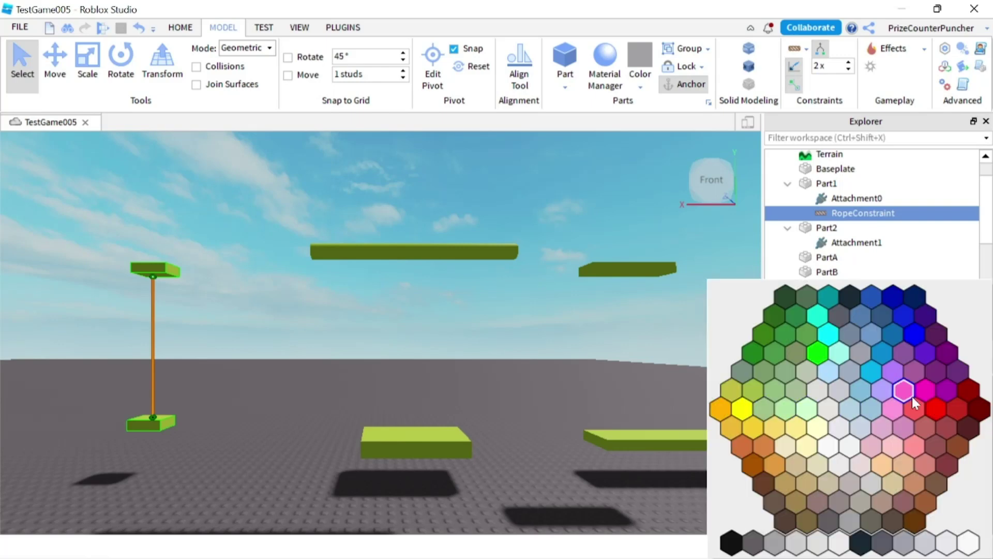
{"action": "left_click", "coordinate": [722, 410]}
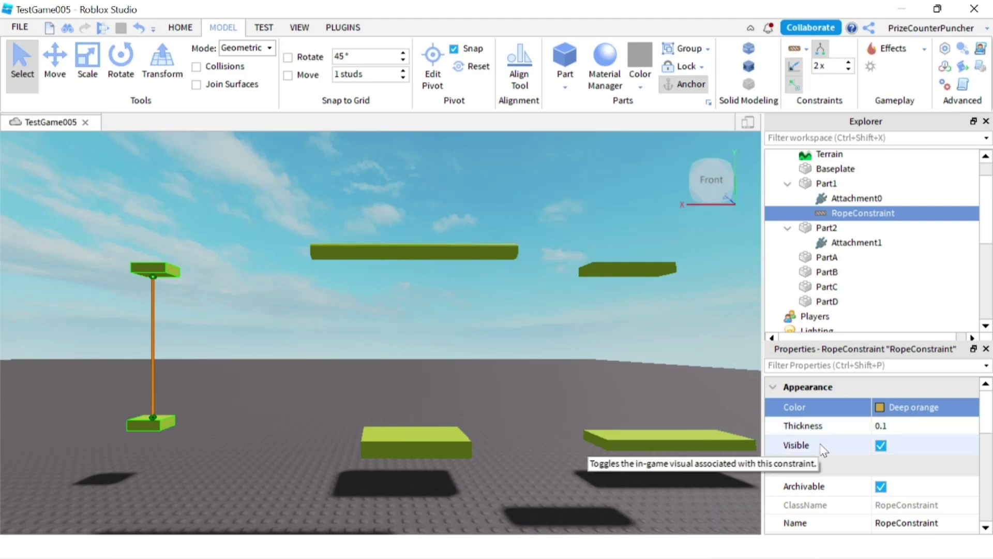
{"action": "scroll", "coordinate": [824, 450], "scroll_direction": "down", "scroll_amount": 1}
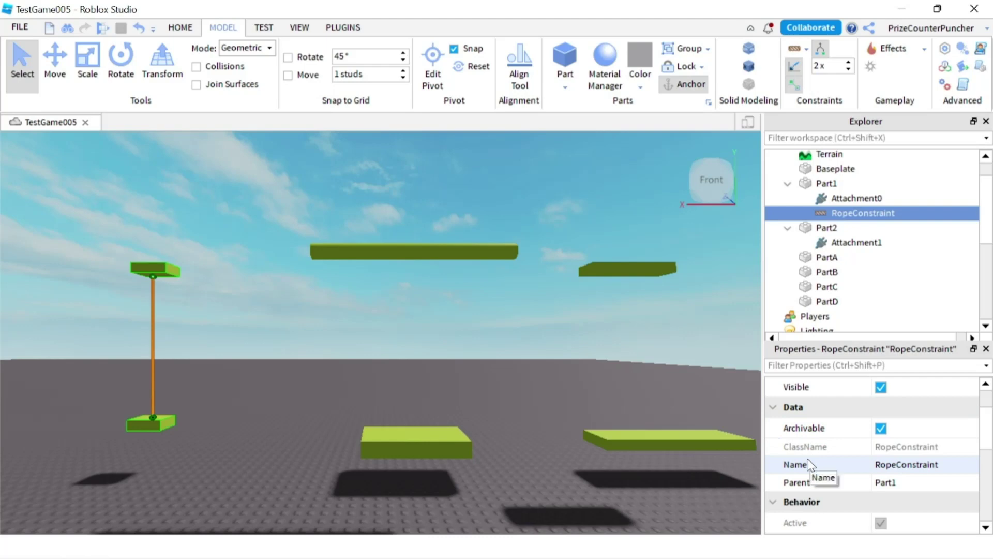
{"action": "scroll", "coordinate": [839, 449], "scroll_direction": "down", "scroll_amount": 1}
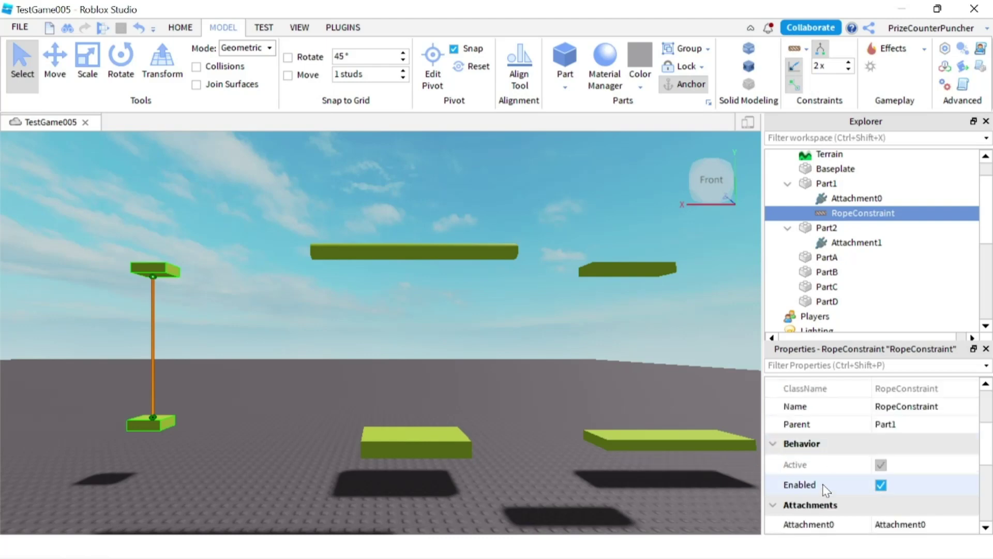
{"action": "scroll", "coordinate": [833, 452], "scroll_direction": "down", "scroll_amount": 1}
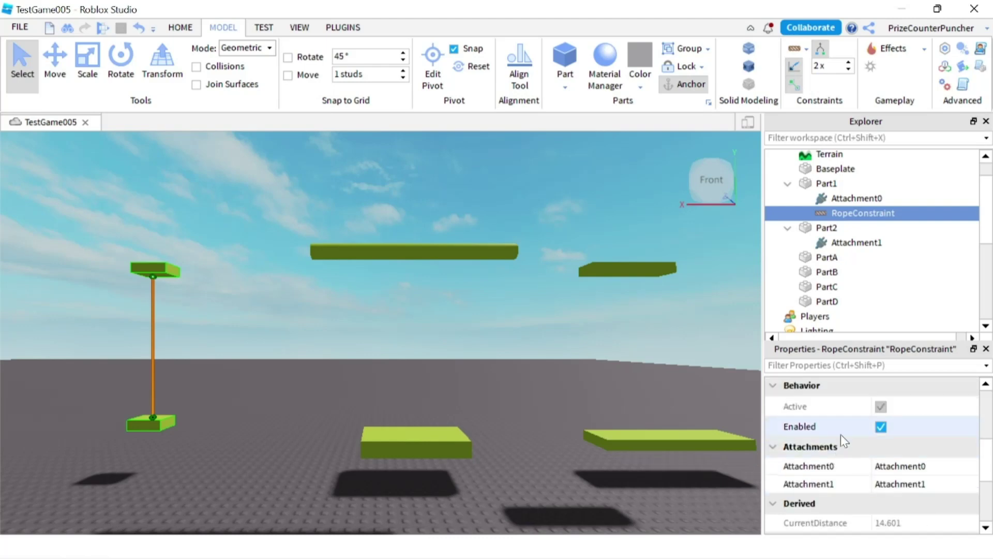
{"action": "scroll", "coordinate": [842, 482], "scroll_direction": "down", "scroll_amount": 1}
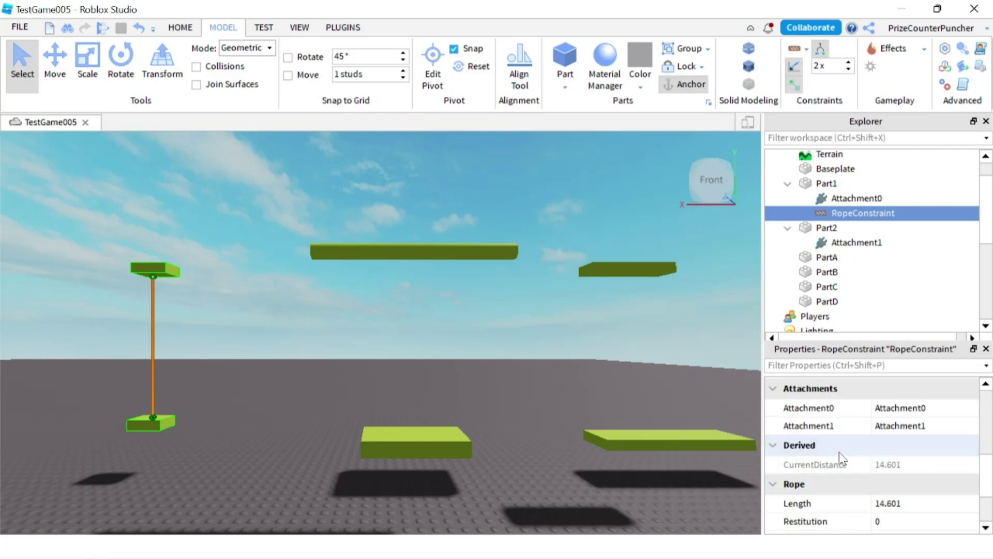
{"action": "scroll", "coordinate": [839, 473], "scroll_direction": "down", "scroll_amount": 1}
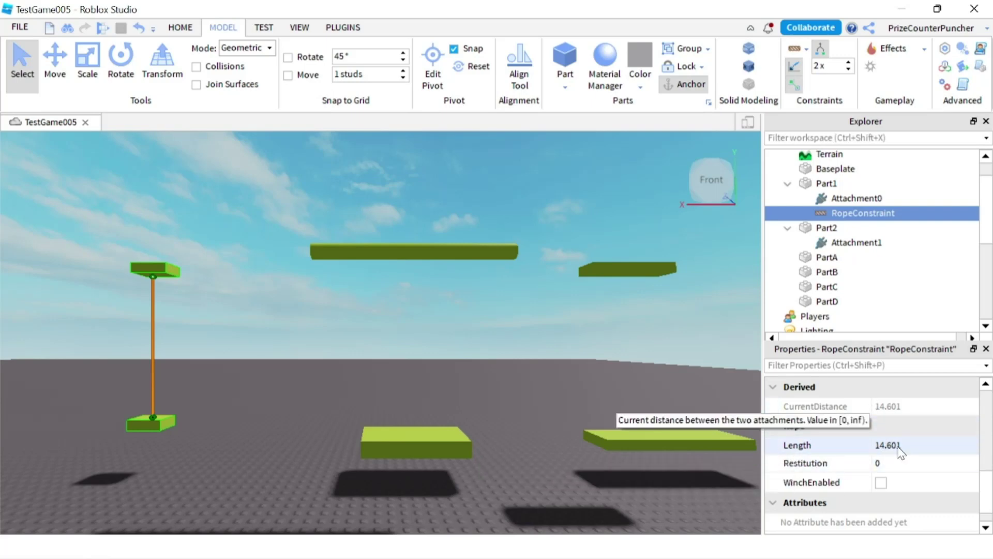
- Move Part2 sideways to the right of Part1, and raise it to about halfway up toward Part1
{"action": "left_click", "coordinate": [158, 425]}
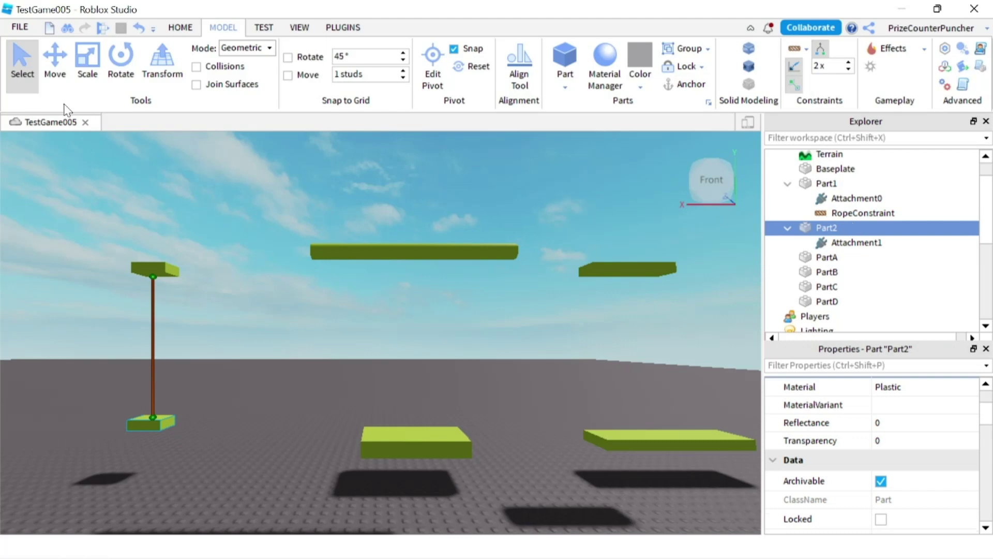
{"action": "left_click", "coordinate": [55, 63]}
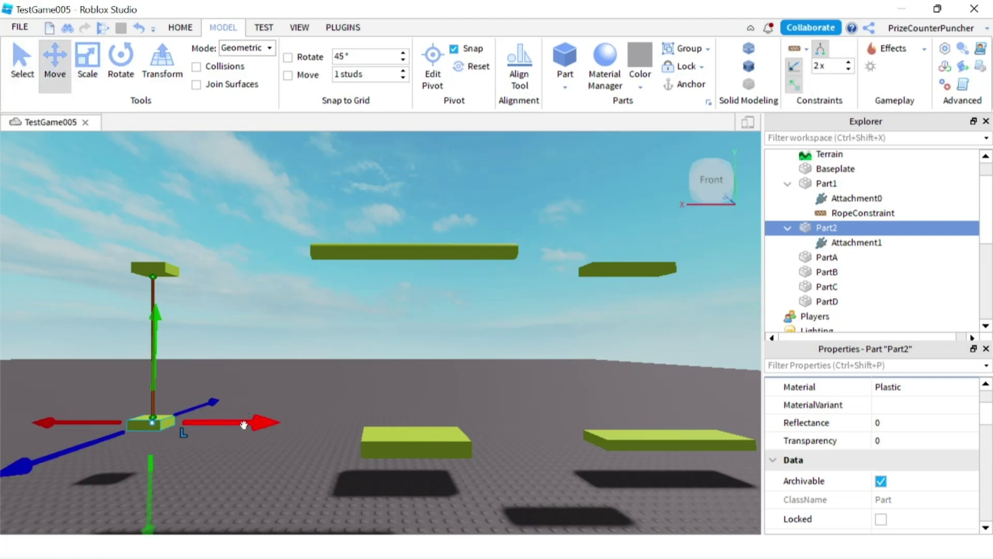
{"action": "left_click_drag", "start_coordinate": [244, 423], "coordinate": [294, 425]}
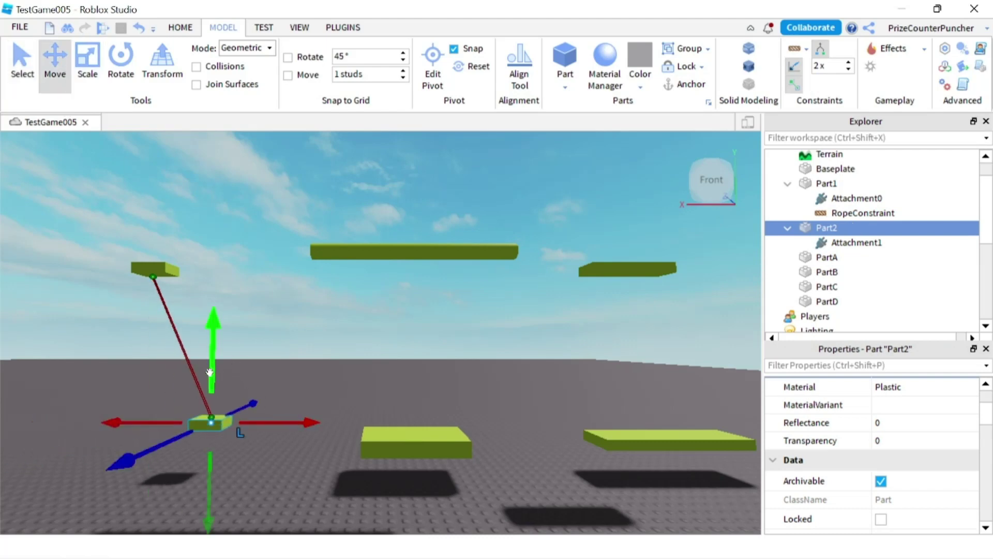
{"action": "left_click_drag", "start_coordinate": [210, 373], "coordinate": [203, 309]}
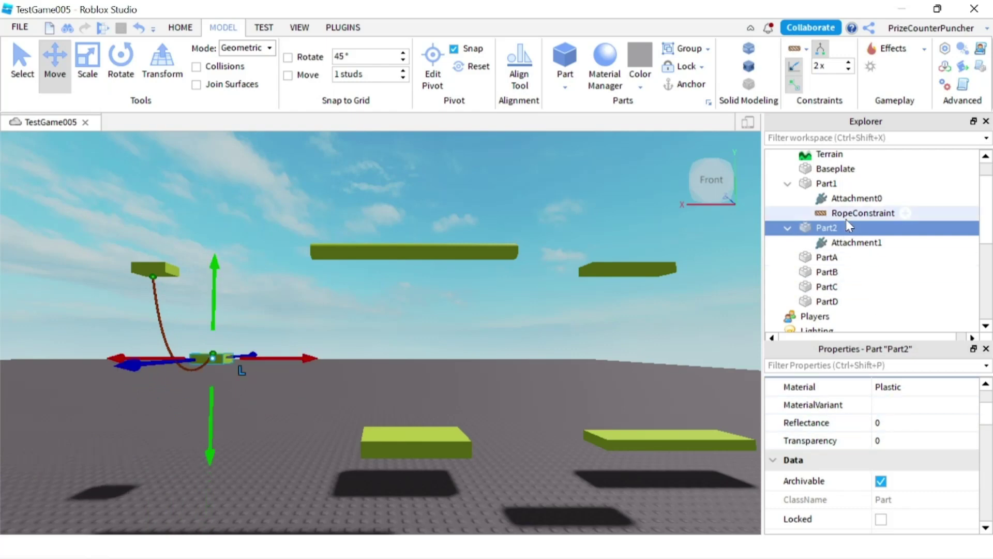
- Set the Restitution of Part1's rope constraint to 1
{"action": "left_click", "coordinate": [861, 214]}
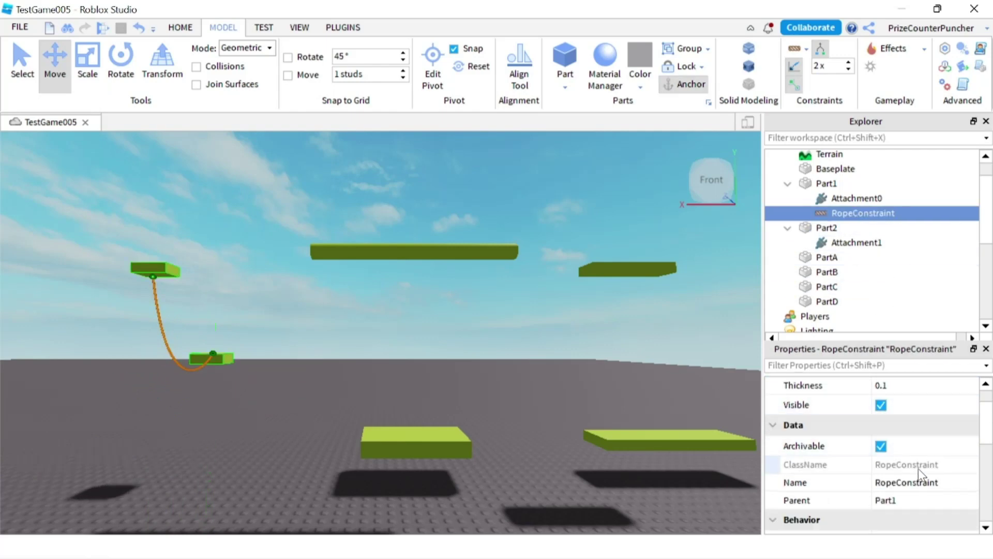
{"action": "scroll", "coordinate": [917, 467], "scroll_direction": "down", "scroll_amount": 1}
{"action": "scroll", "coordinate": [919, 470], "scroll_direction": "down", "scroll_amount": 3}
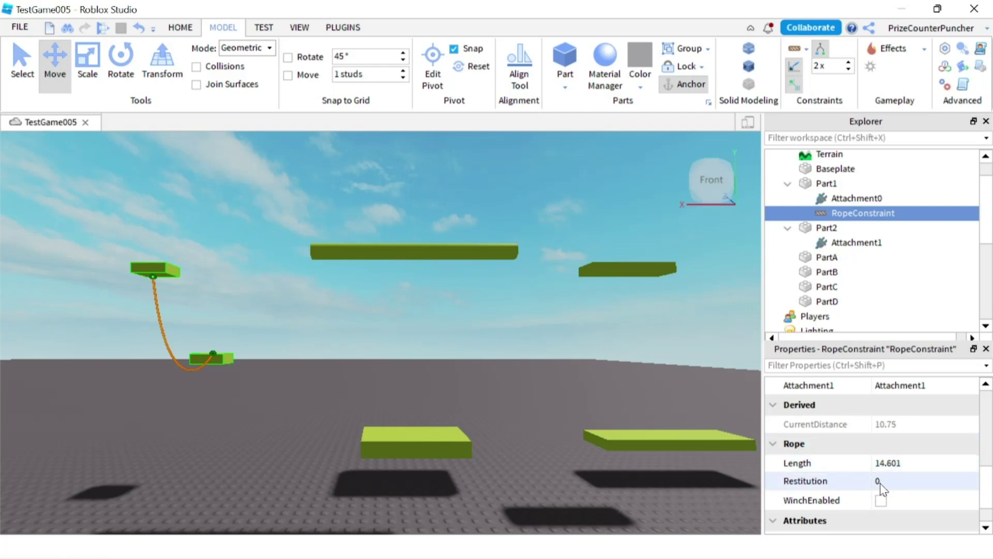
{"action": "mouse_move", "coordinate": [802, 484]}
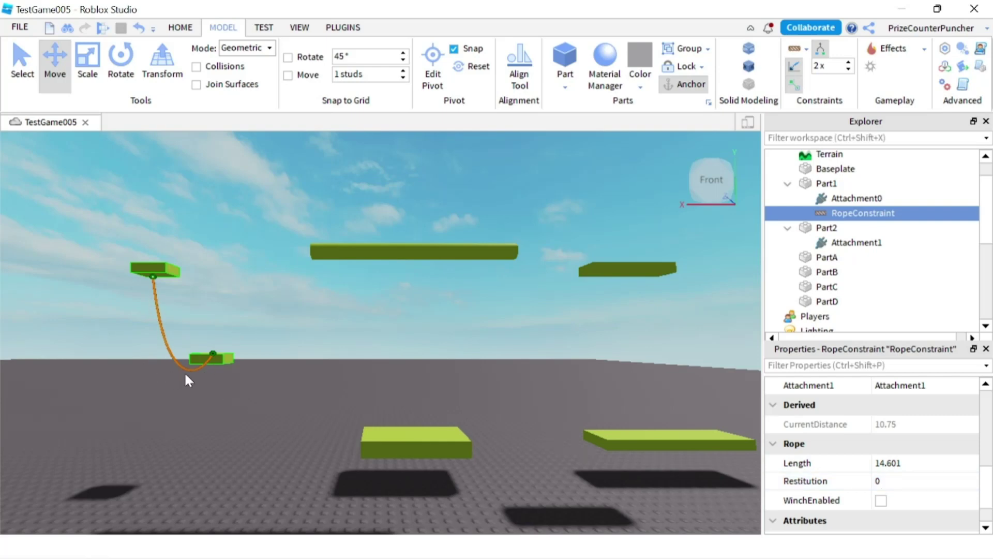
{"action": "left_click", "coordinate": [879, 484]}
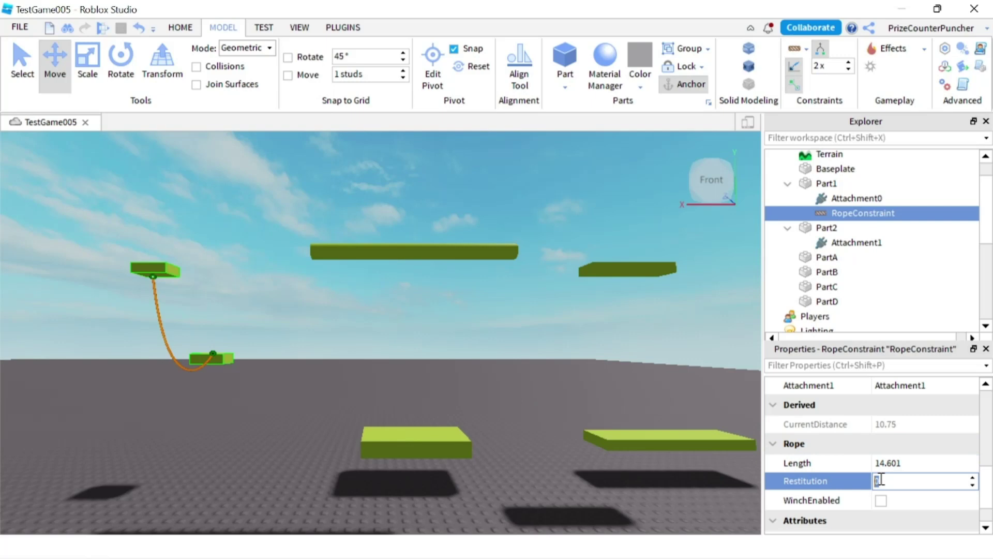
{"action": "type", "text": "1"}
{"action": "key", "text": "Return"}
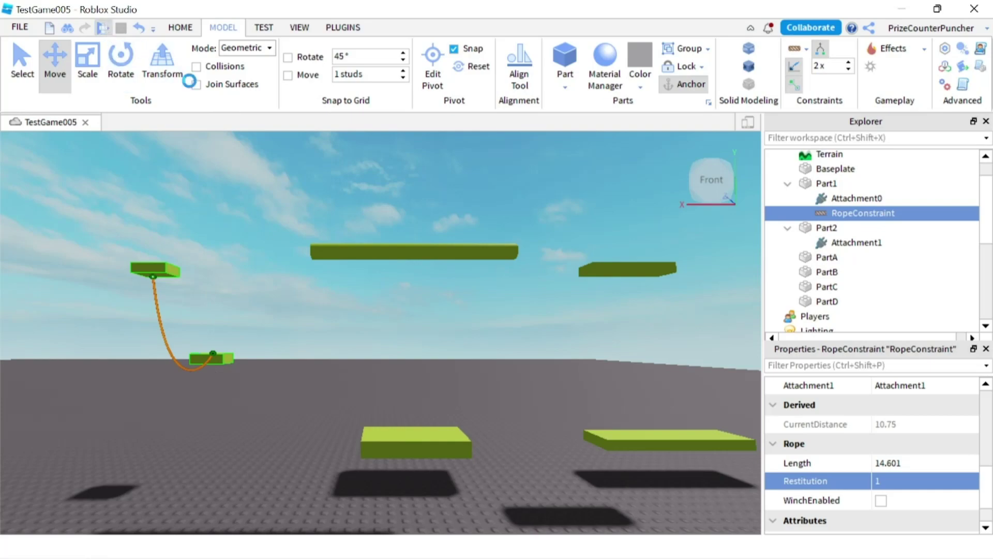
- Playtest the game, walk the character to the hanging Part2 to watch it swing on the rope, and end the test
{"action": "left_click", "coordinate": [103, 27]}
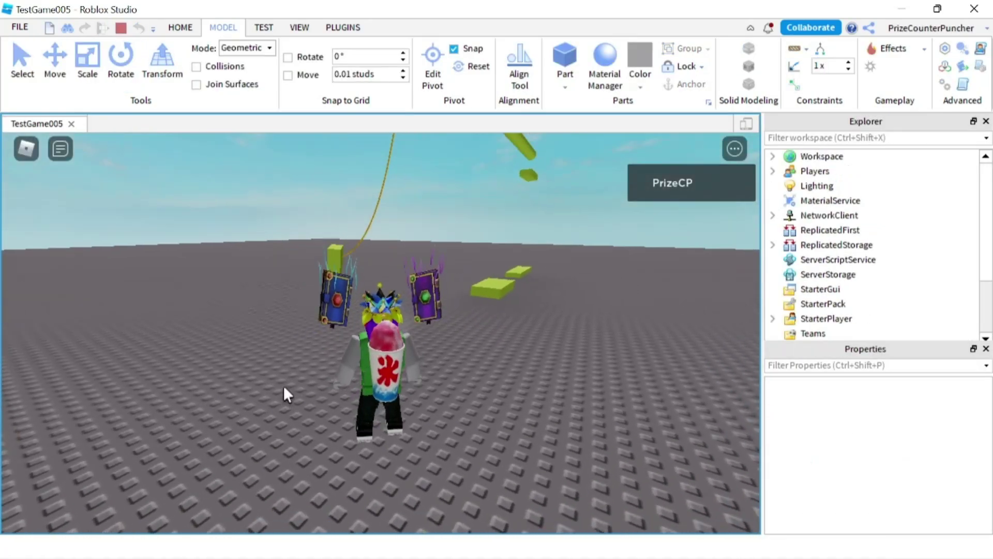
{"action": "key", "text": "w"}
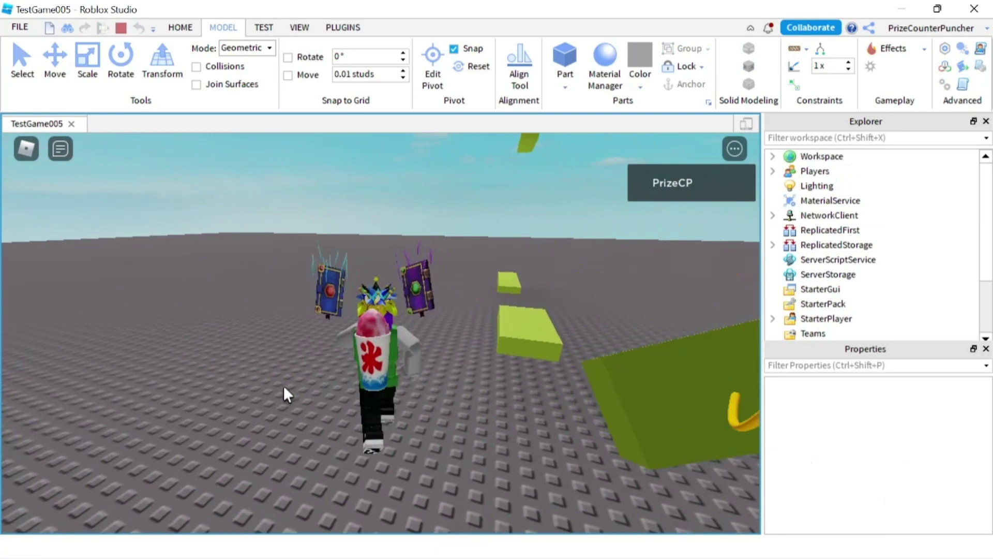
{"action": "key", "text": "a"}
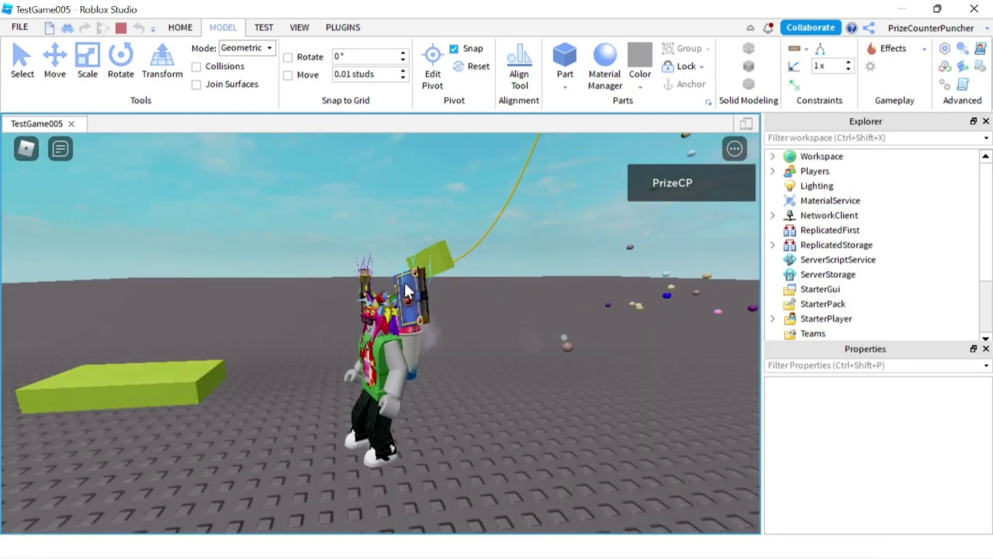
{"action": "left_click", "coordinate": [412, 212]}
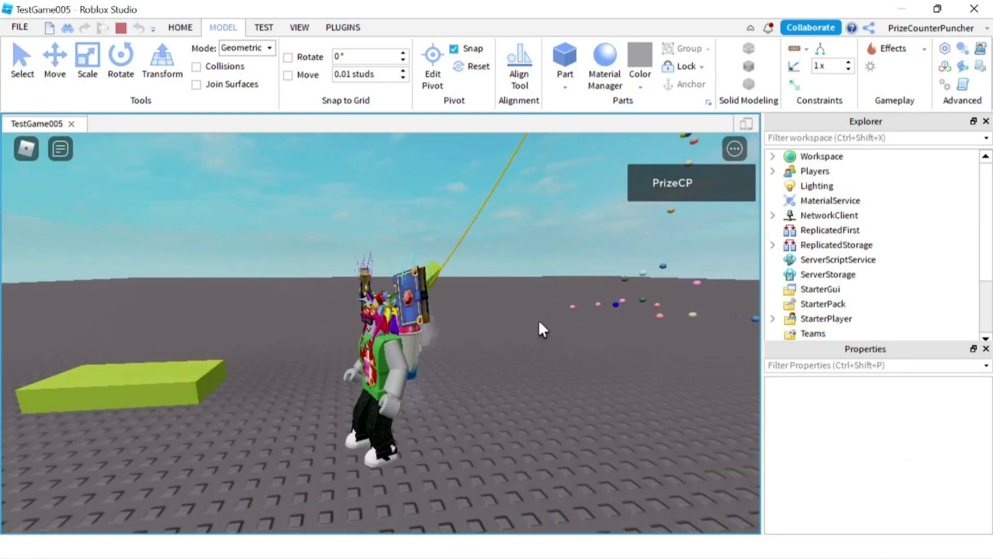
{"action": "right_click_drag", "start_coordinate": [563, 272], "coordinate": [564, 272]}
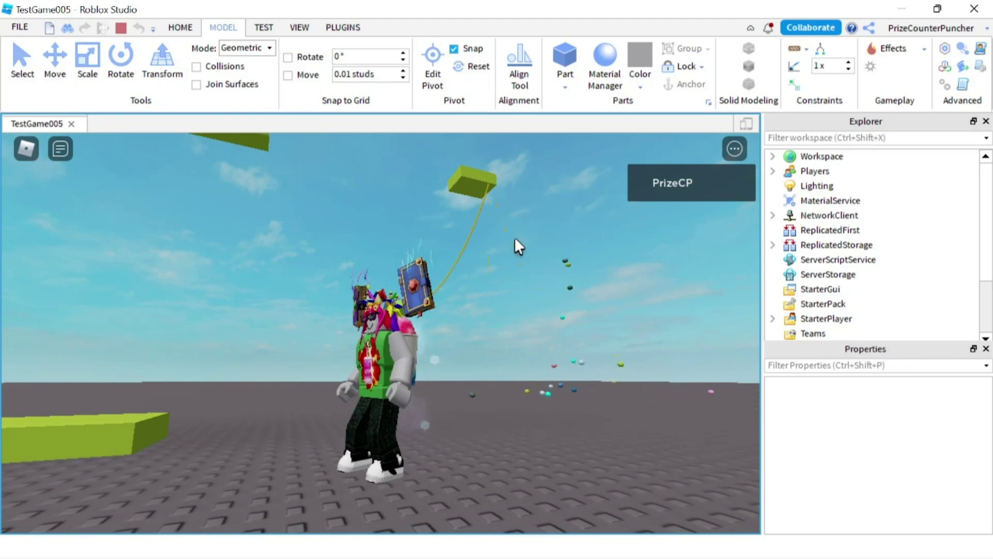
{"action": "left_click", "coordinate": [541, 262]}
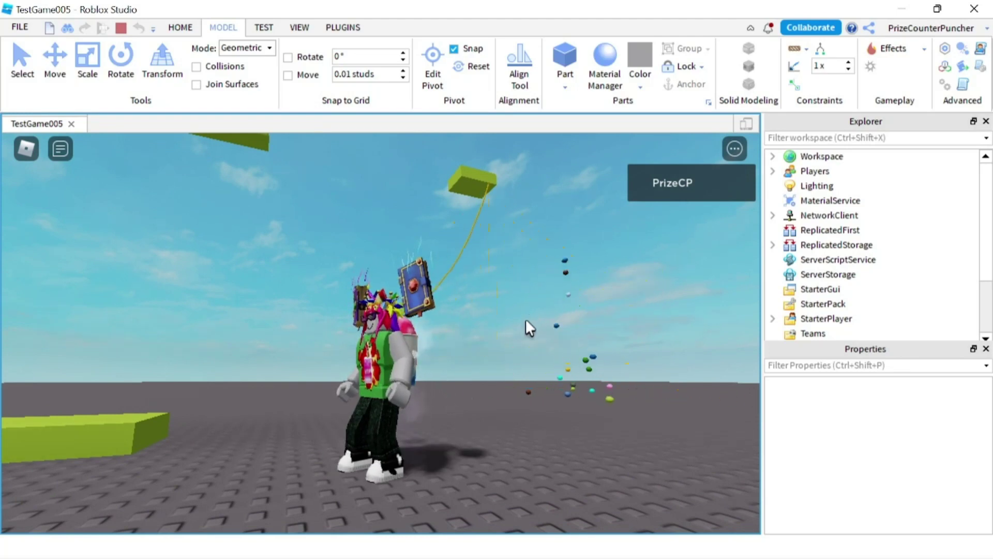
{"action": "key", "text": "shift+F5"}
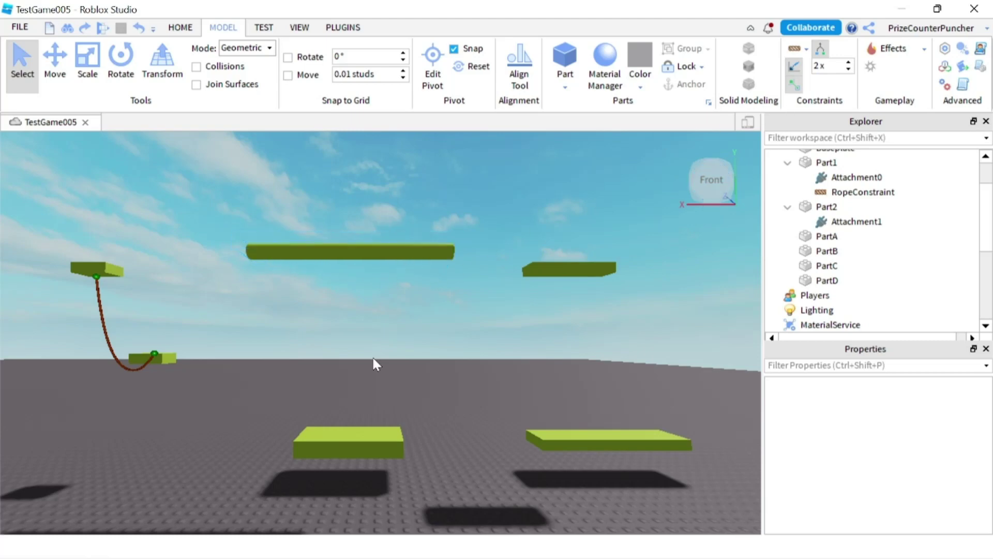
- Connect one point on the left underside of PartC to PartD's two left corners with two rope constraints
{"action": "left_click", "coordinate": [797, 51]}
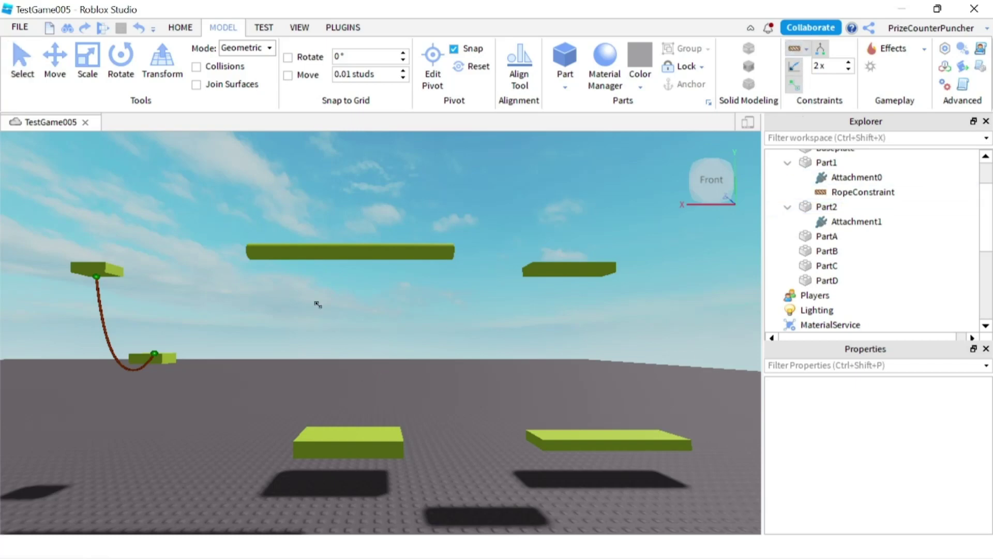
{"action": "left_click", "coordinate": [300, 257]}
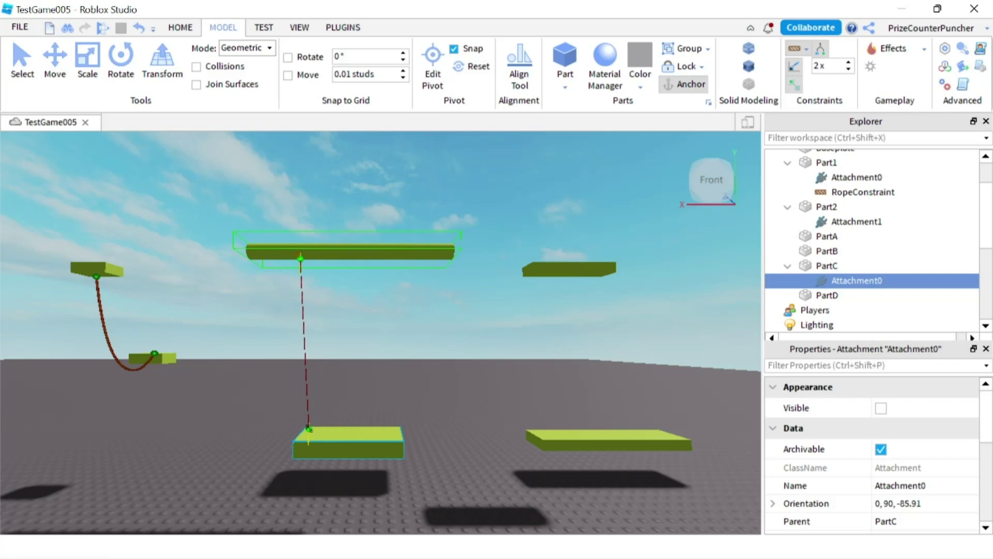
{"action": "left_click", "coordinate": [308, 428]}
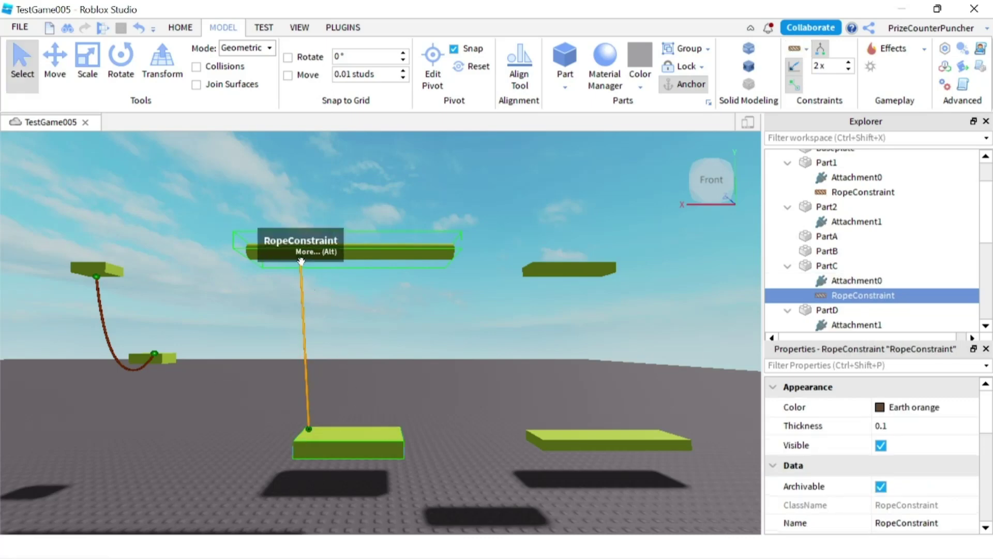
{"action": "left_click", "coordinate": [802, 48]}
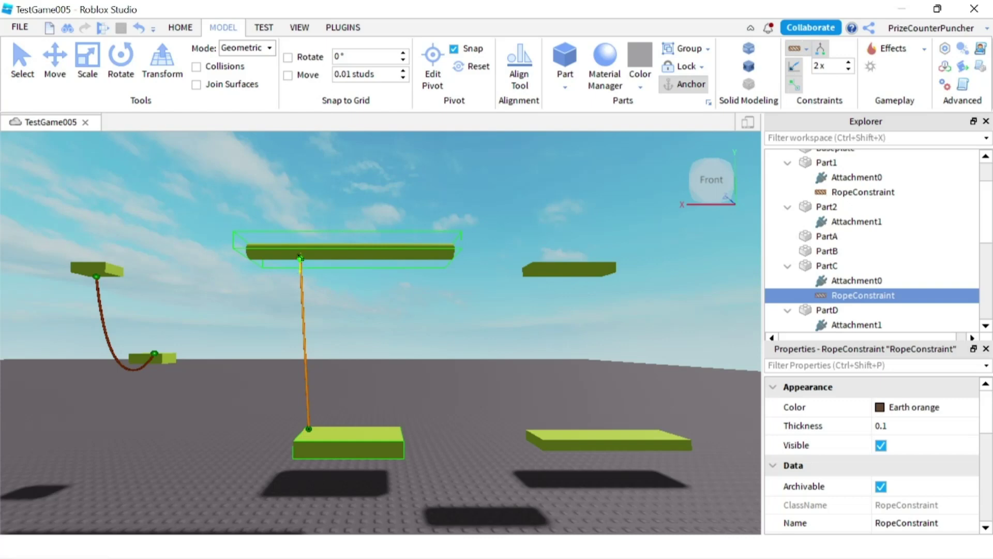
{"action": "left_click", "coordinate": [300, 258]}
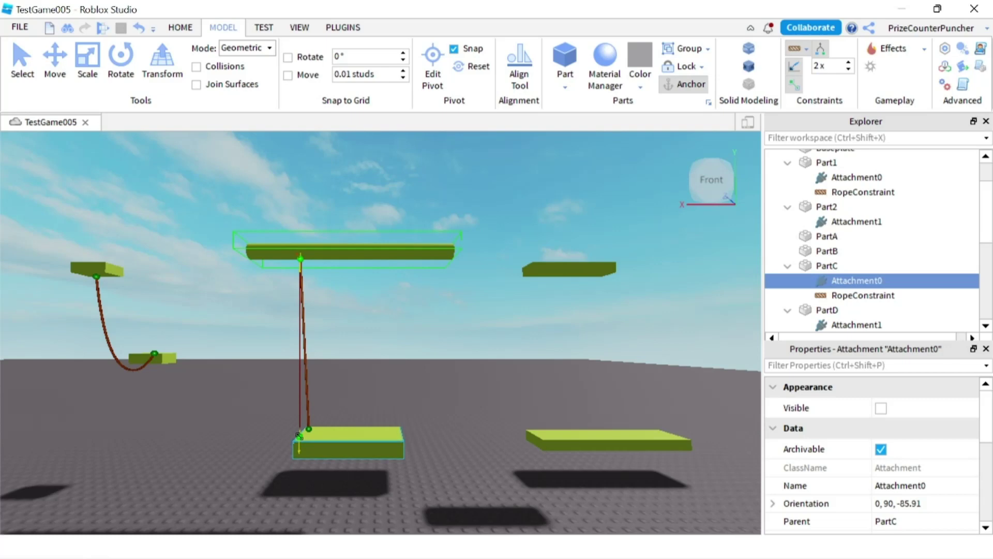
{"action": "left_click", "coordinate": [299, 435]}
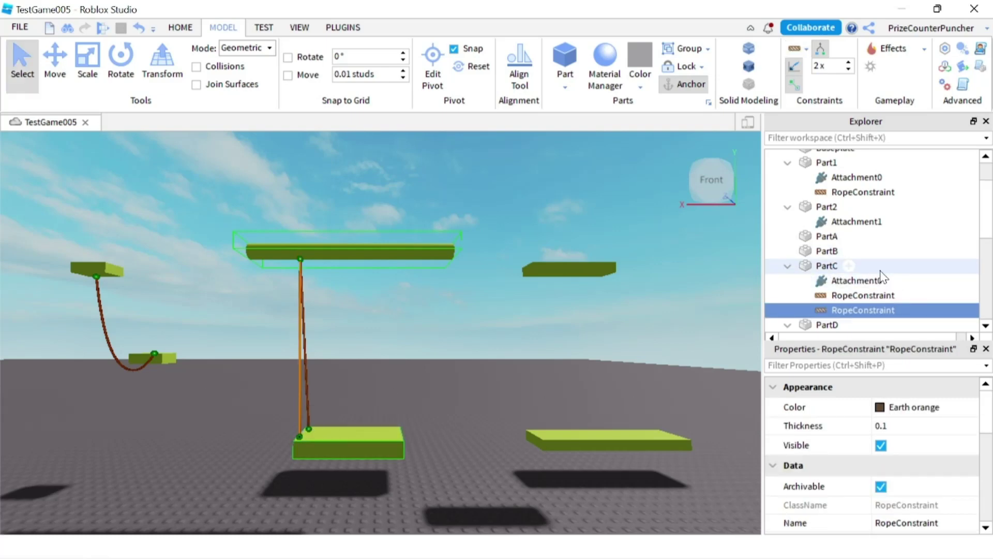
- Examine the attachment and rope constraints under PartC, and the attachments under PartD
{"action": "scroll", "coordinate": [819, 267], "scroll_direction": "down", "scroll_amount": 1}
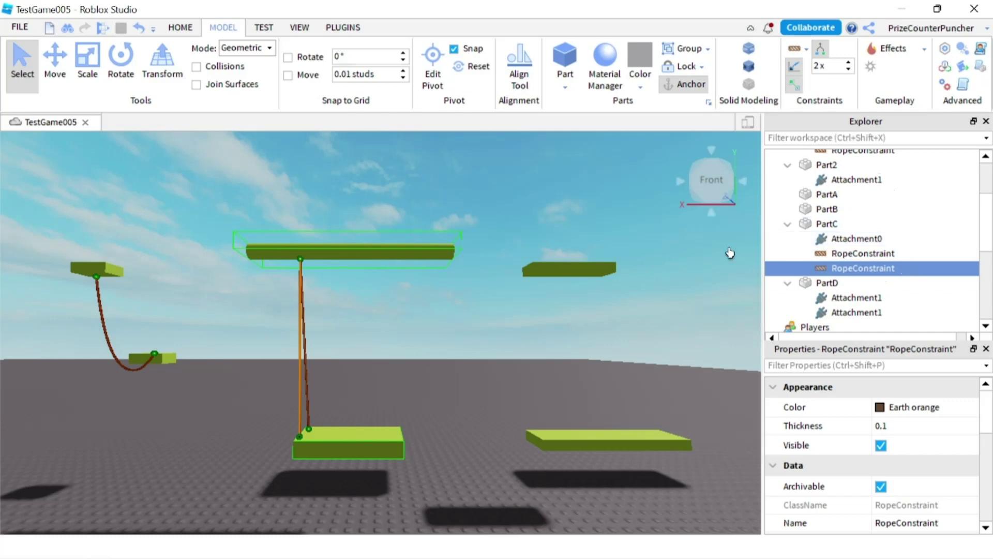
{"action": "left_click", "coordinate": [826, 225]}
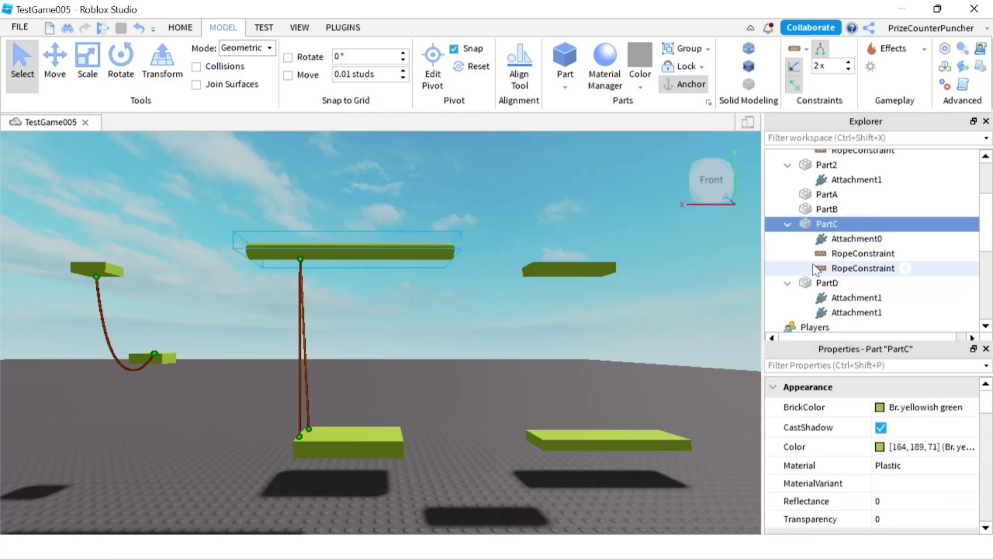
{"action": "left_click", "coordinate": [846, 241]}
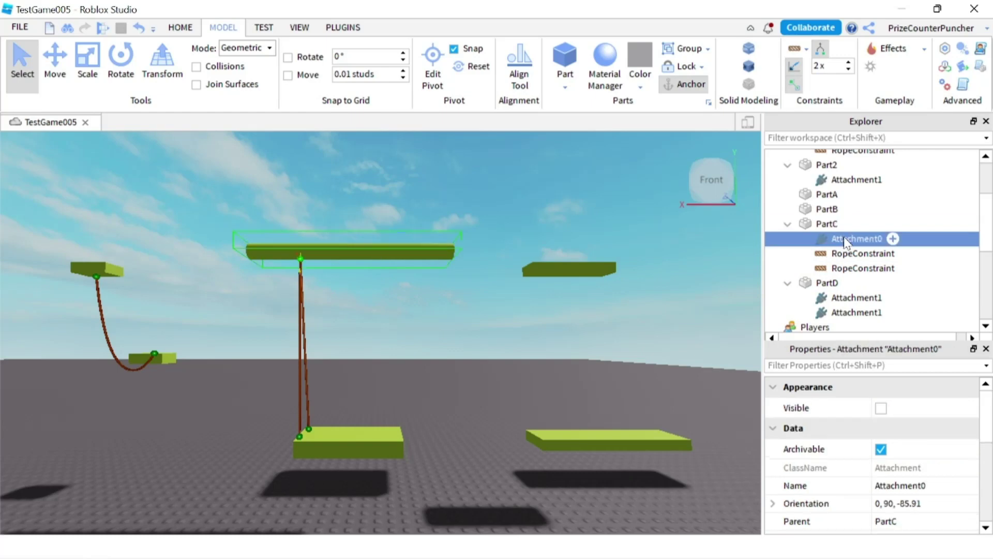
{"action": "left_click", "coordinate": [844, 255]}
{"action": "left_click", "coordinate": [847, 269]}
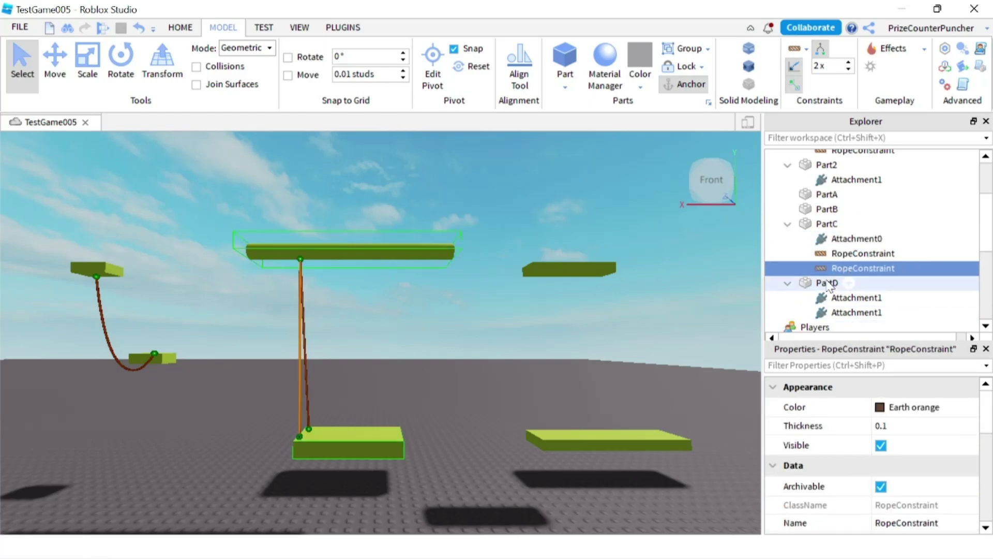
{"action": "left_click", "coordinate": [828, 284]}
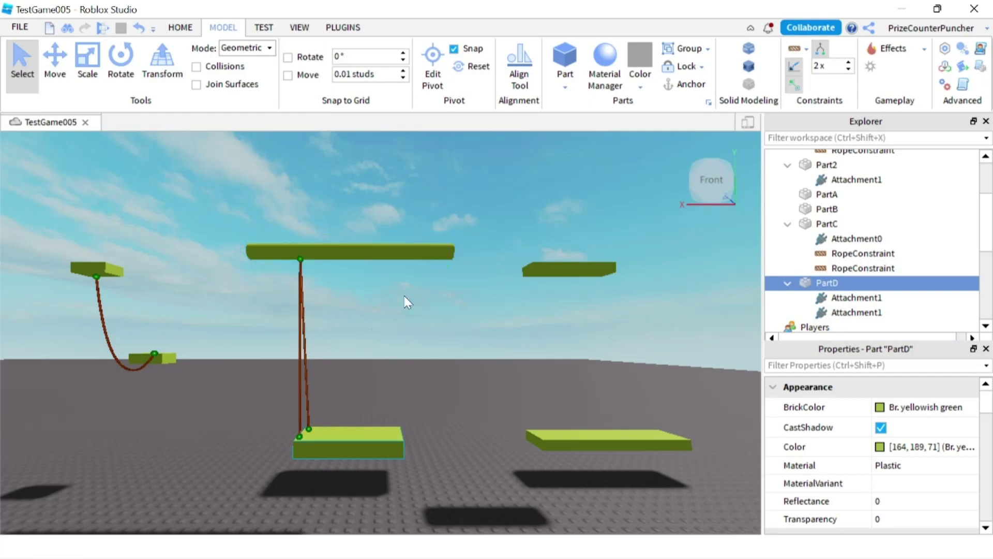
- Connect one point on the right underside of PartC to PartD's two right corners with two rope constraints
{"action": "left_click", "coordinate": [795, 48]}
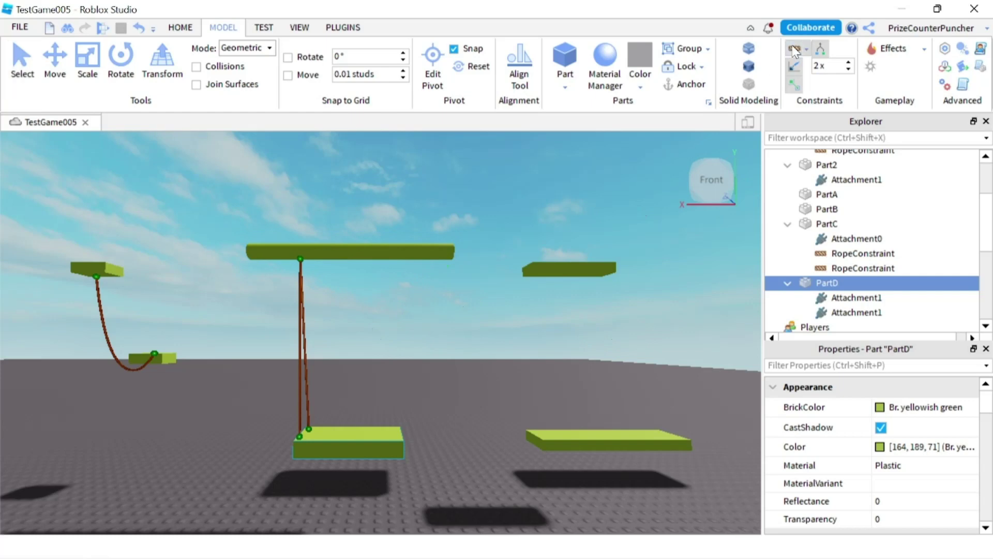
{"action": "left_click", "coordinate": [403, 257]}
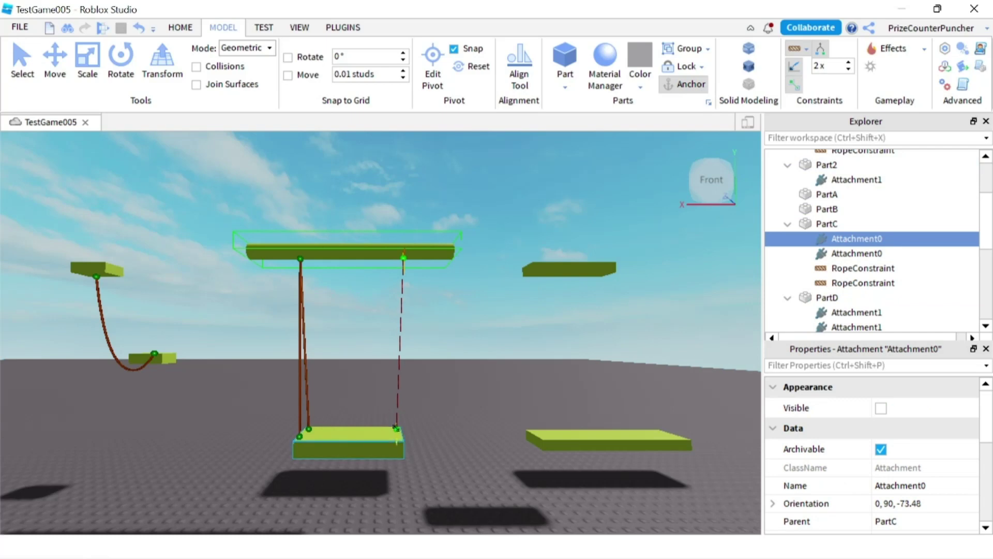
{"action": "left_click", "coordinate": [396, 428]}
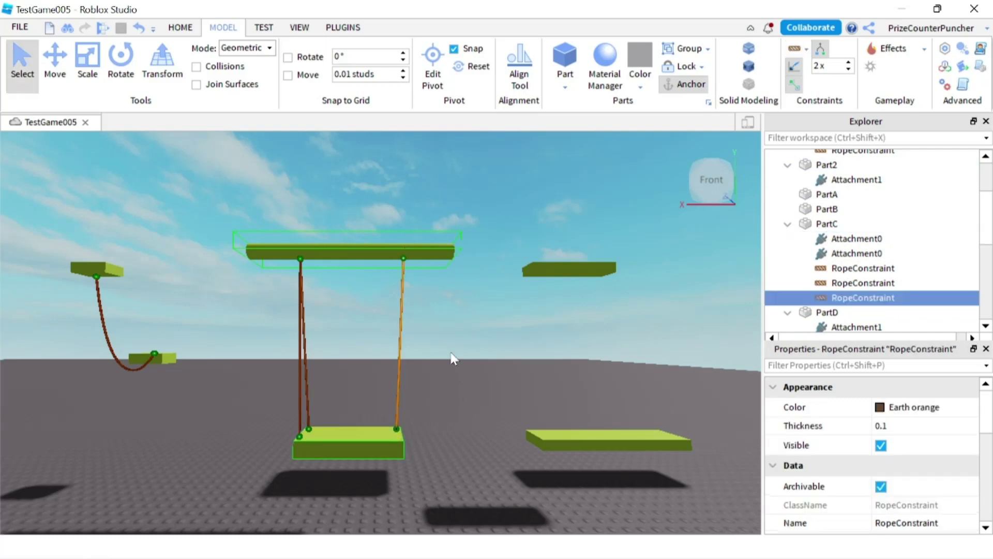
{"action": "left_click", "coordinate": [797, 49]}
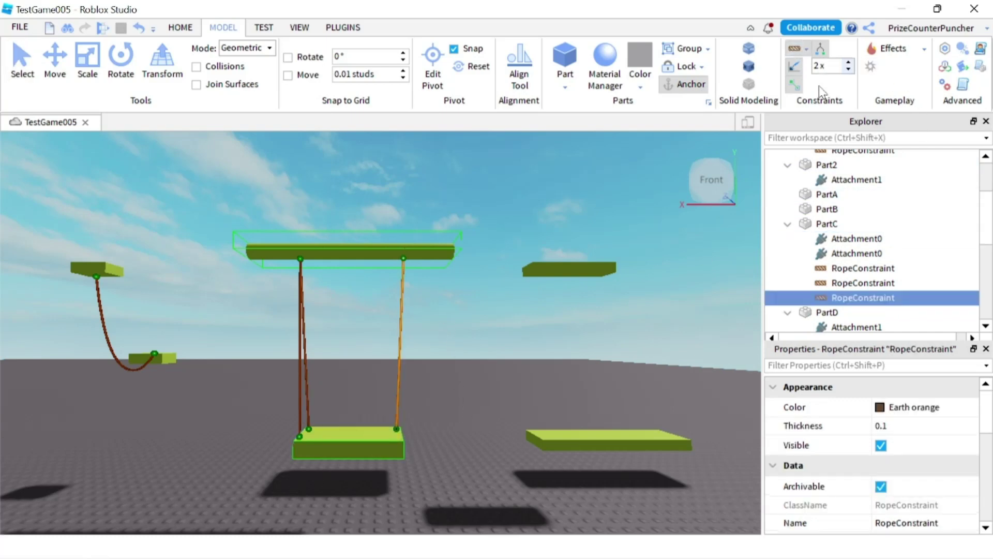
{"action": "left_click", "coordinate": [403, 256]}
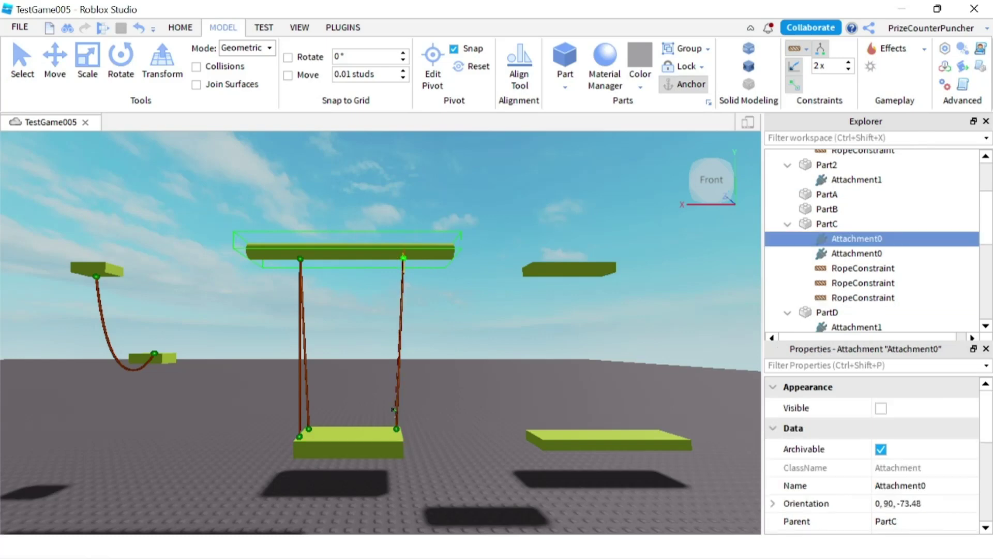
{"action": "left_click", "coordinate": [397, 439]}
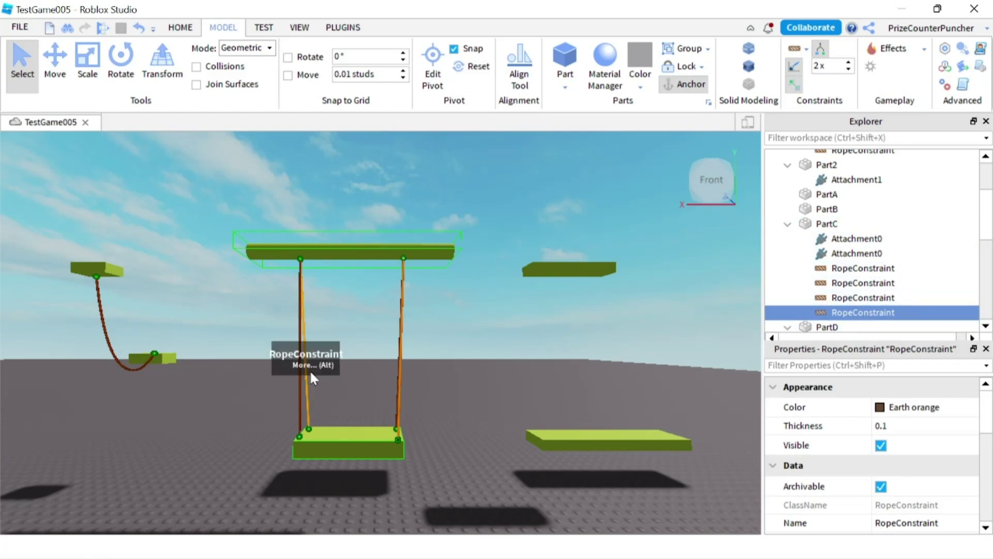
- Add two rope constraints from PartA's two left bottom corners to the matching left corners of PartB
{"action": "scroll", "coordinate": [862, 279], "scroll_direction": "down", "scroll_amount": 2}
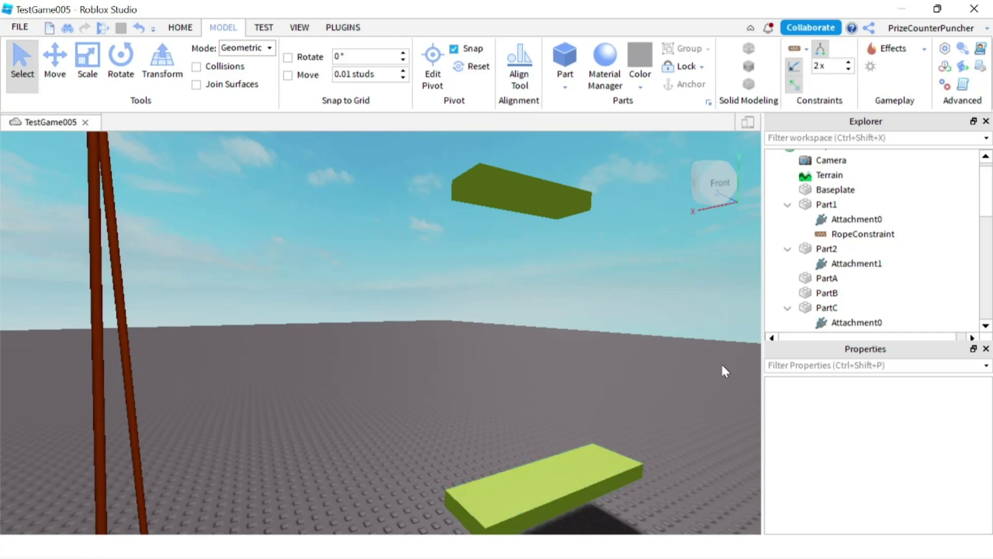
{"action": "left_click", "coordinate": [795, 50]}
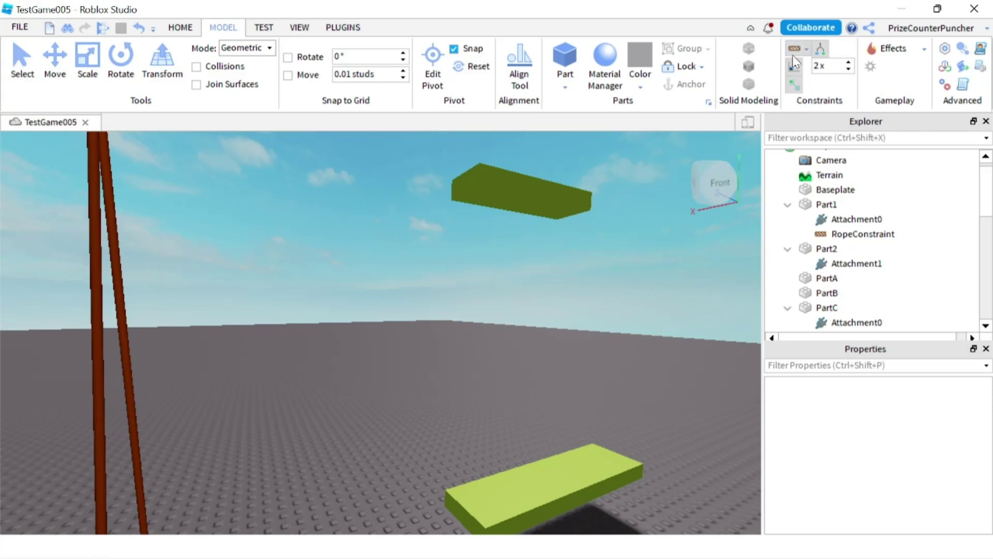
{"action": "left_click", "coordinate": [459, 198]}
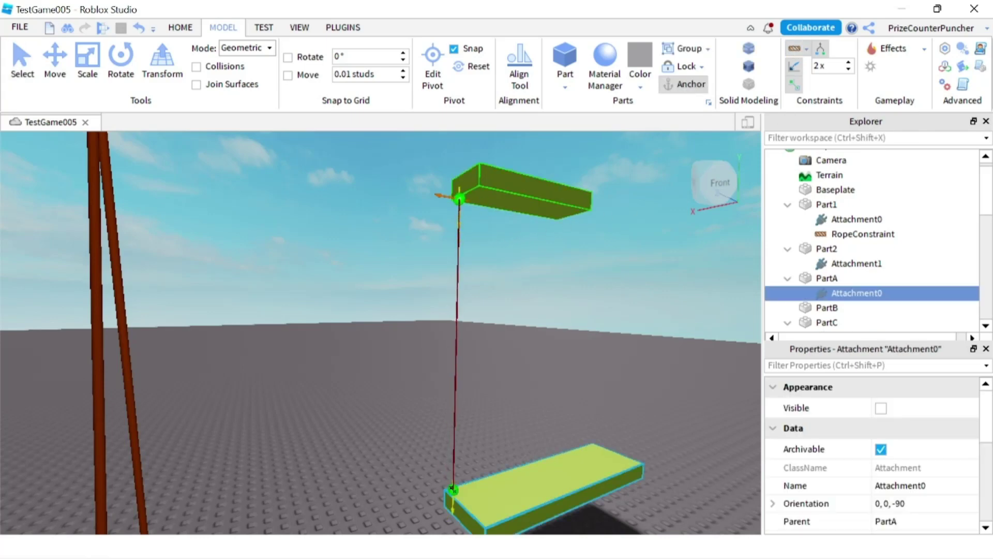
{"action": "left_click", "coordinate": [453, 489]}
{"action": "left_click", "coordinate": [795, 50]}
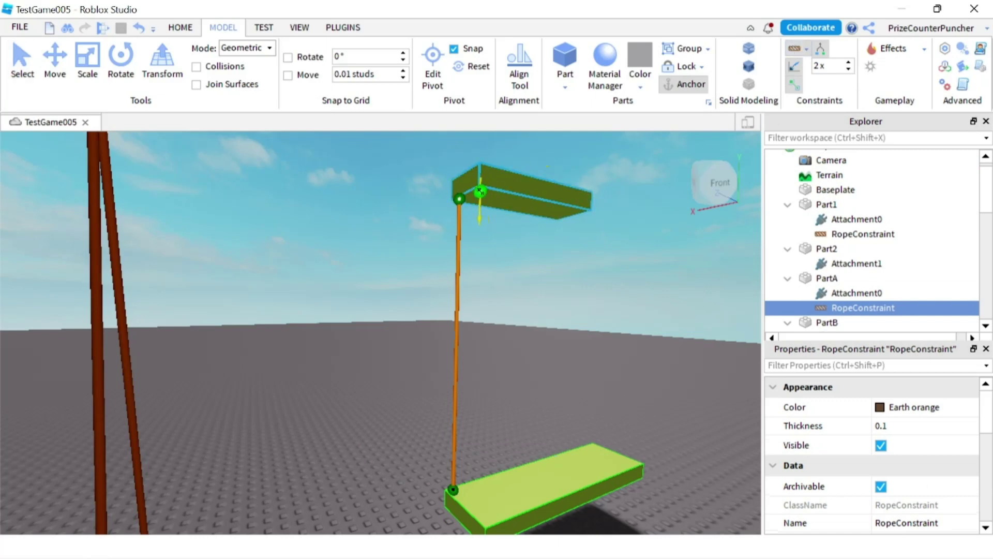
{"action": "left_click", "coordinate": [480, 191]}
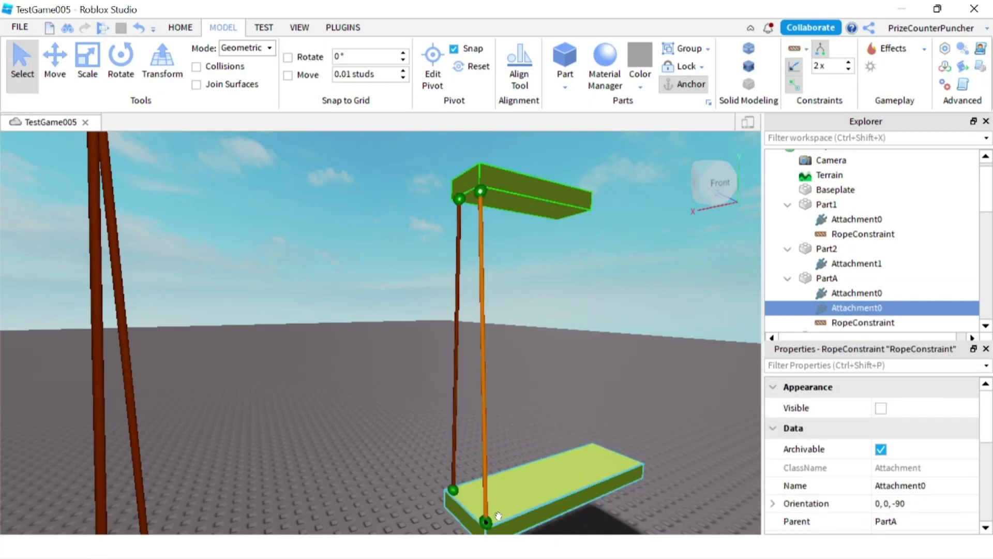
{"action": "left_click", "coordinate": [485, 521]}
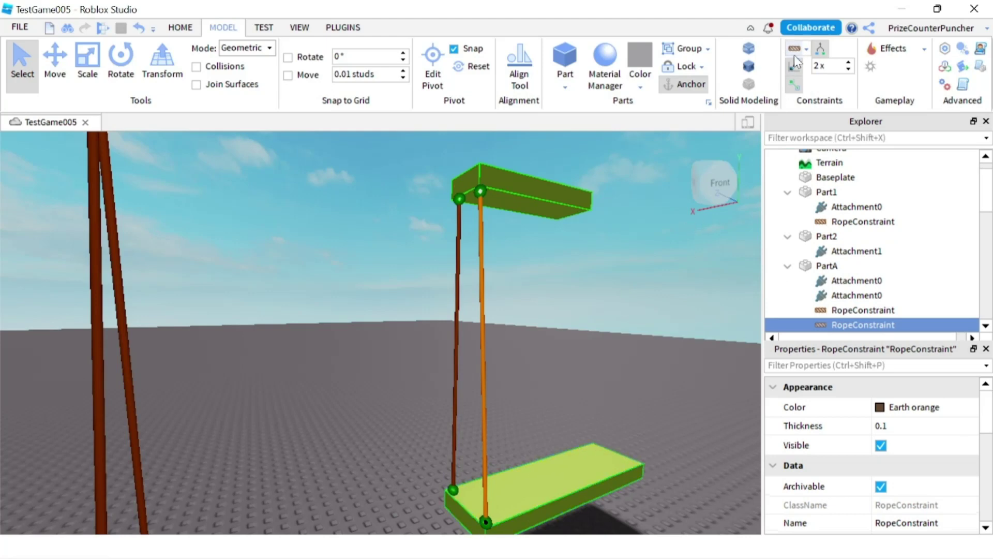
- Add two rope constraints from PartA's two right bottom corners to the matching right corners of PartB
{"action": "left_click", "coordinate": [795, 71]}
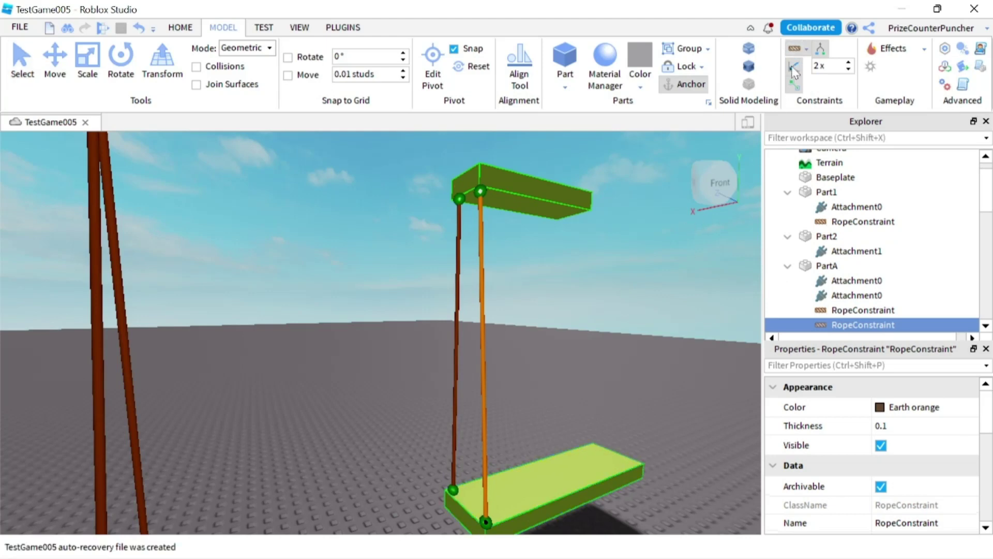
{"action": "left_click", "coordinate": [556, 217]}
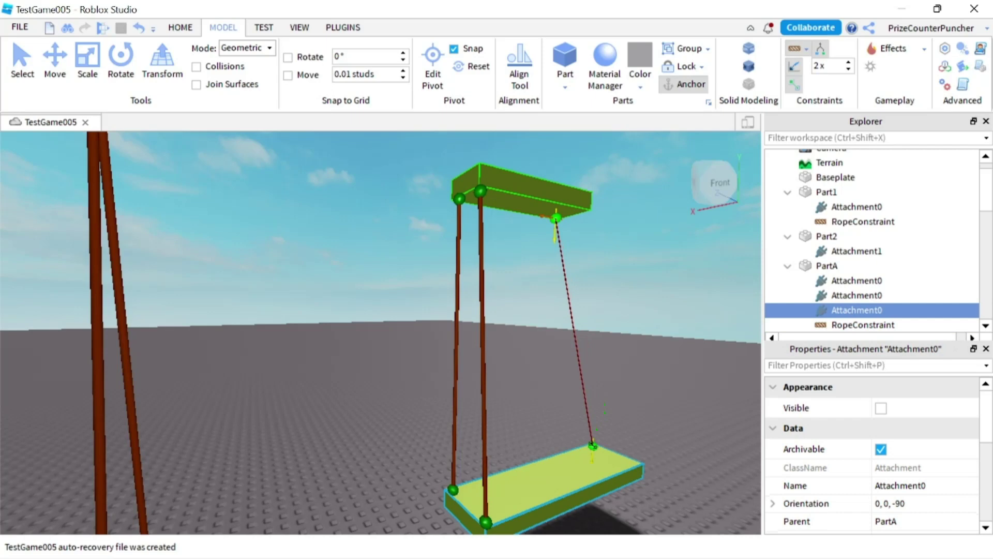
{"action": "left_click", "coordinate": [593, 445]}
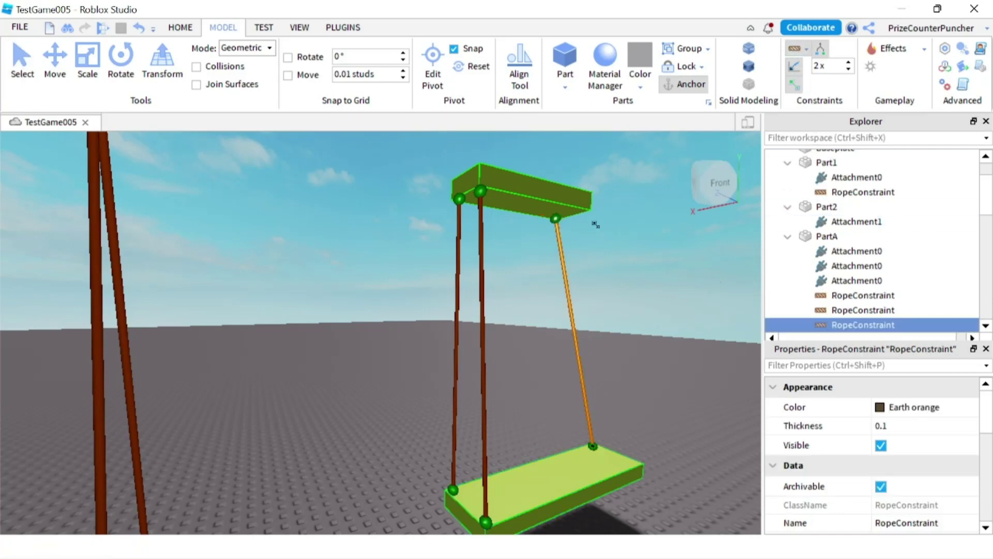
{"action": "left_click", "coordinate": [581, 209]}
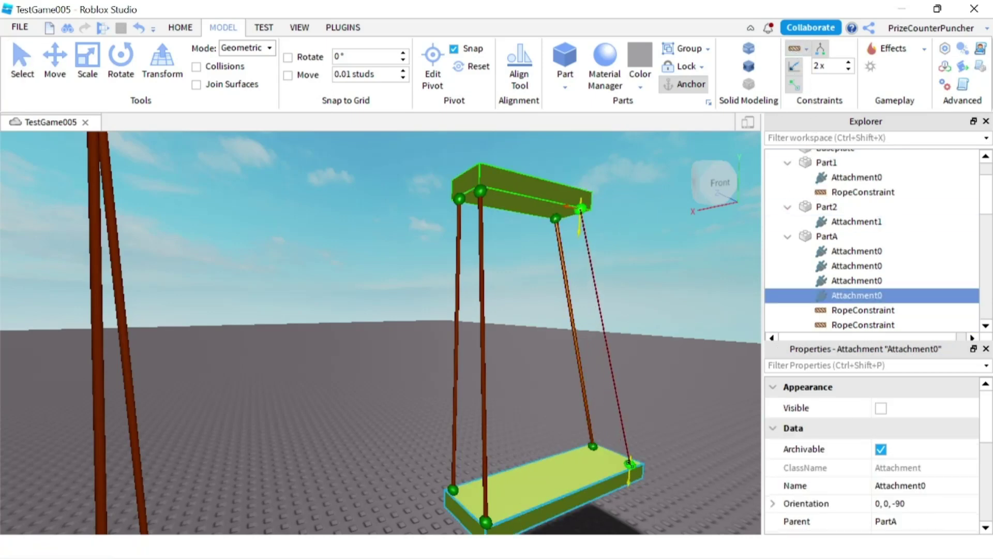
{"action": "left_click", "coordinate": [631, 463]}
- Playtest the game, move and jump the character on the hanging PartD to test the swing, and end the test
{"action": "key", "text": "s"}
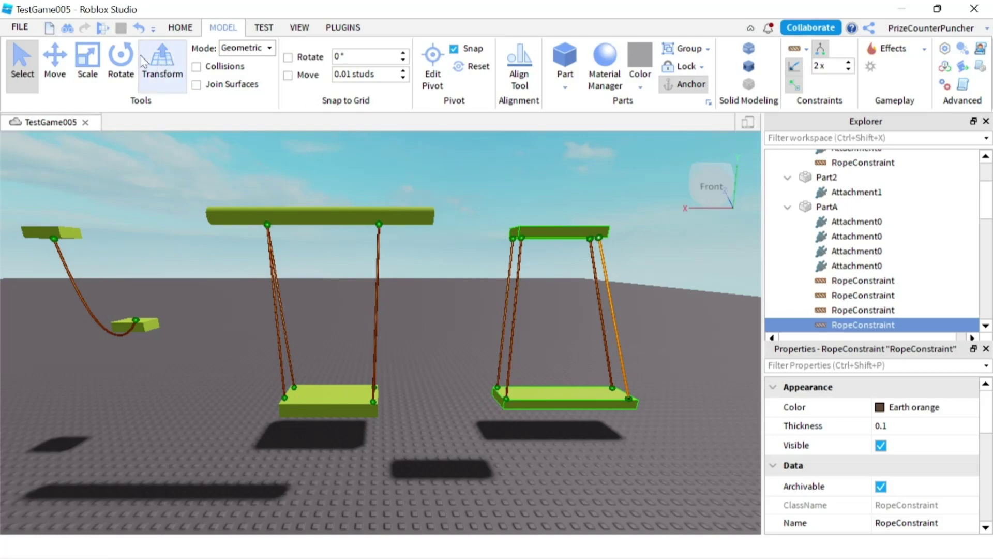
{"action": "key", "text": "F5"}
{"action": "key", "text": "w"}
{"action": "key", "text": "w"}
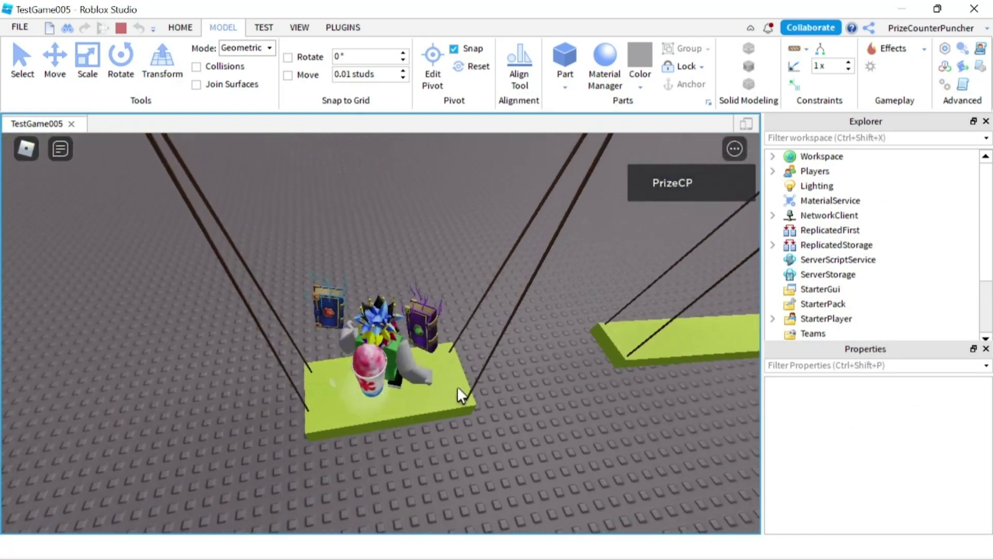
{"action": "key", "text": "space"}
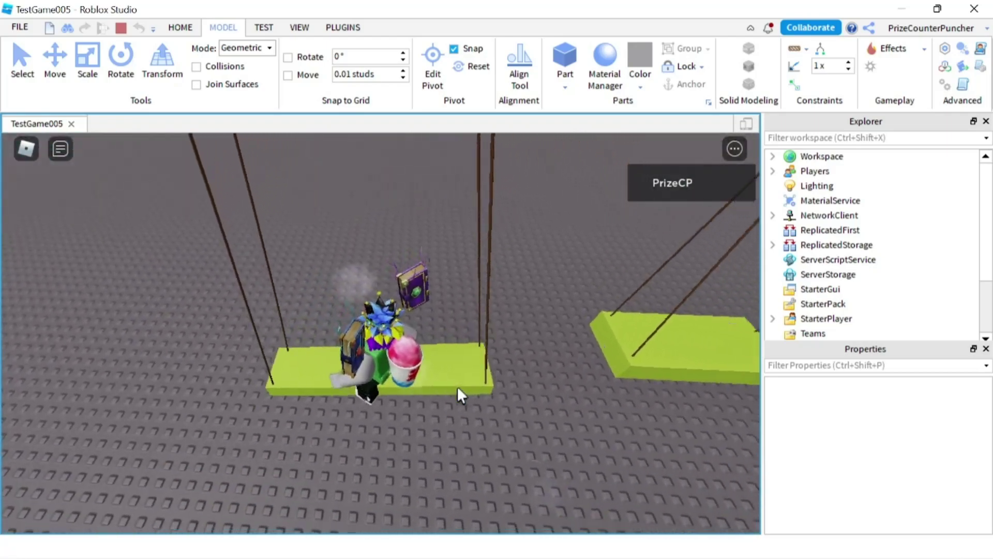
{"action": "key", "text": "space"}
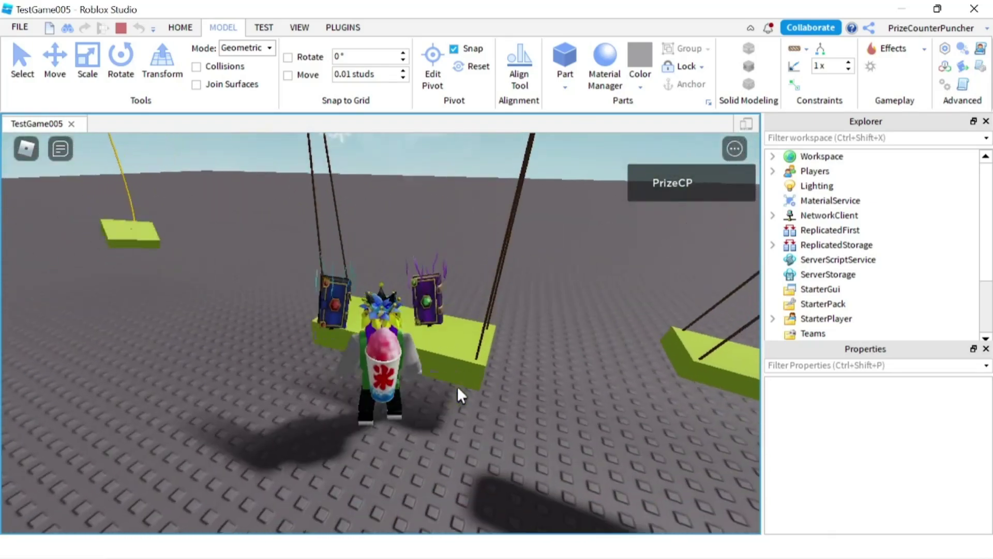
{"action": "key", "text": "shift+F5"}
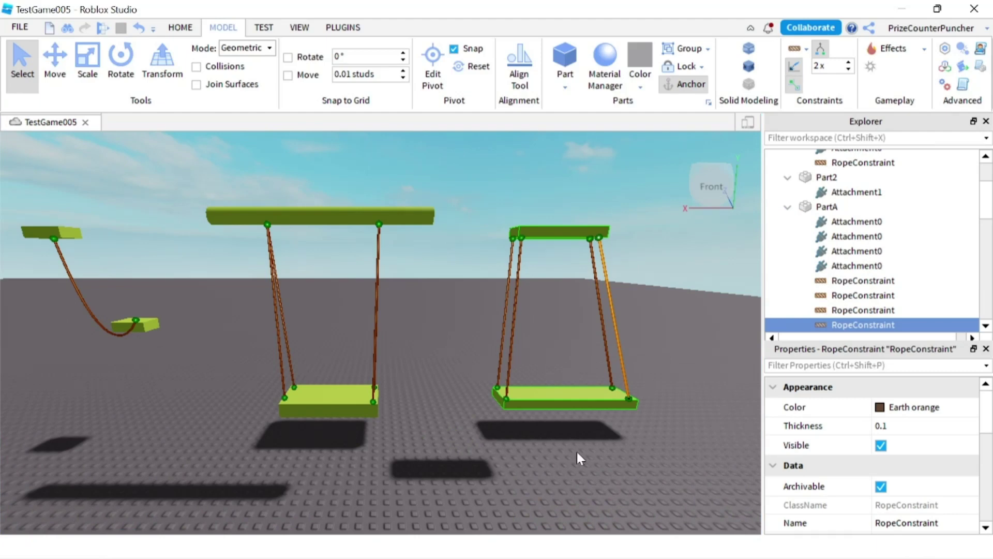
- Enable the winch on PartA's first rope constraint, examine its winch properties, and open WinchTarget for editing
{"action": "left_click", "coordinate": [555, 236]}
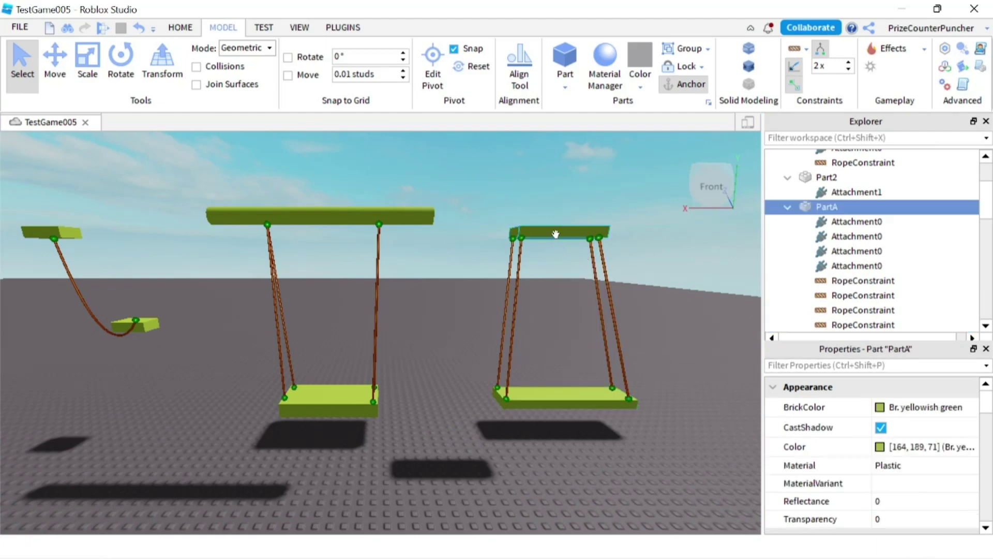
{"action": "left_click", "coordinate": [846, 282]}
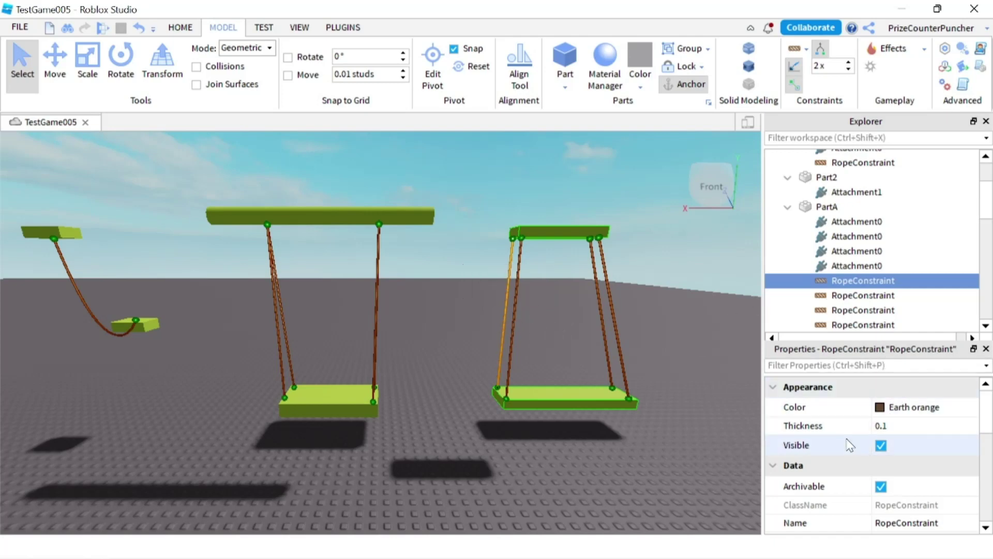
{"action": "mouse_move", "coordinate": [842, 445]}
{"action": "scroll", "coordinate": [847, 446], "scroll_direction": "down", "scroll_amount": 4}
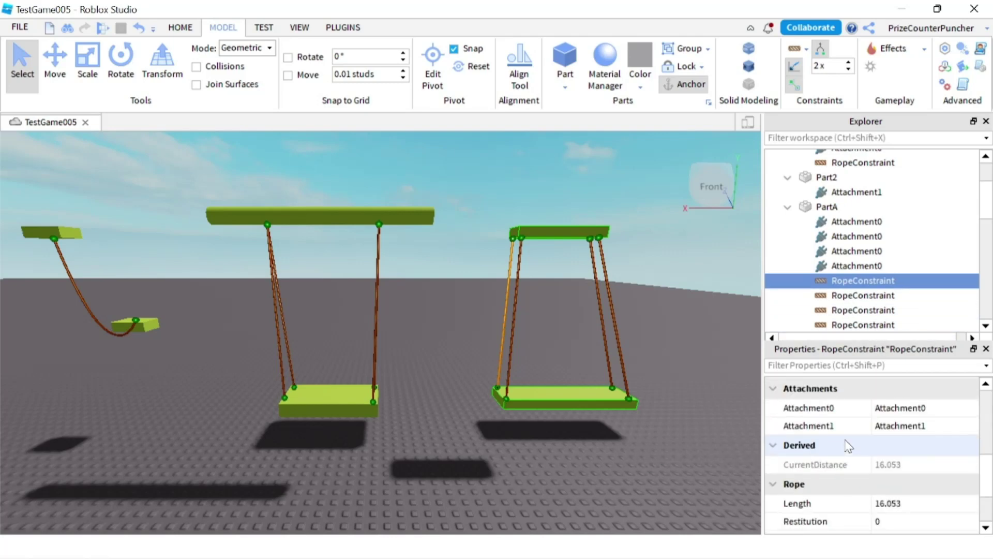
{"action": "scroll", "coordinate": [849, 446], "scroll_direction": "down", "scroll_amount": 2}
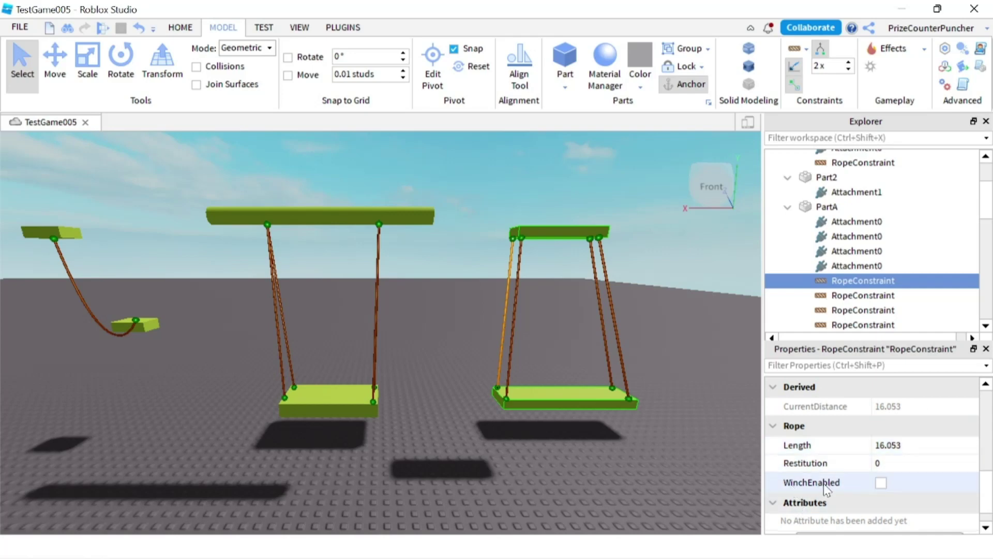
{"action": "left_click", "coordinate": [882, 483]}
{"action": "scroll", "coordinate": [827, 445], "scroll_direction": "down", "scroll_amount": 4}
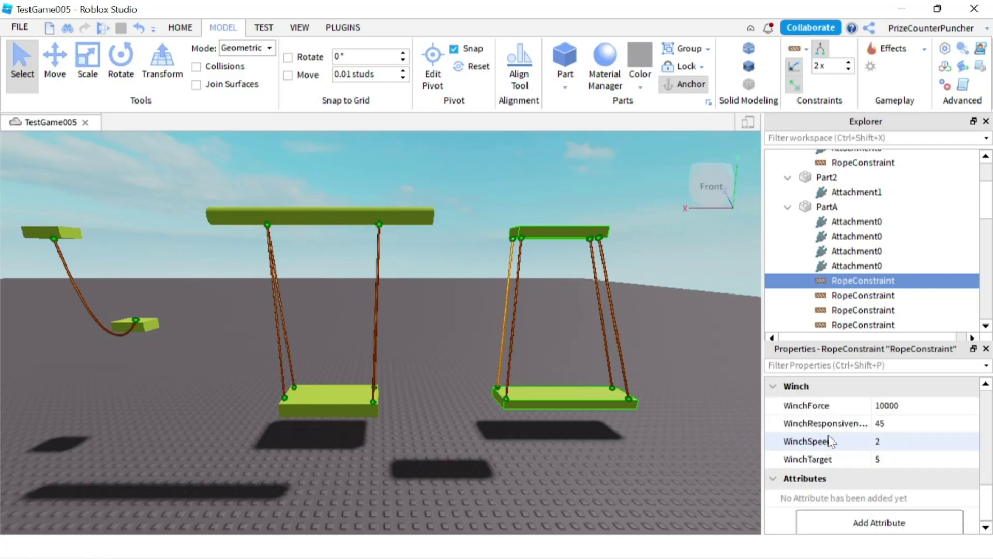
{"action": "scroll", "coordinate": [820, 445], "scroll_direction": "down", "scroll_amount": 1}
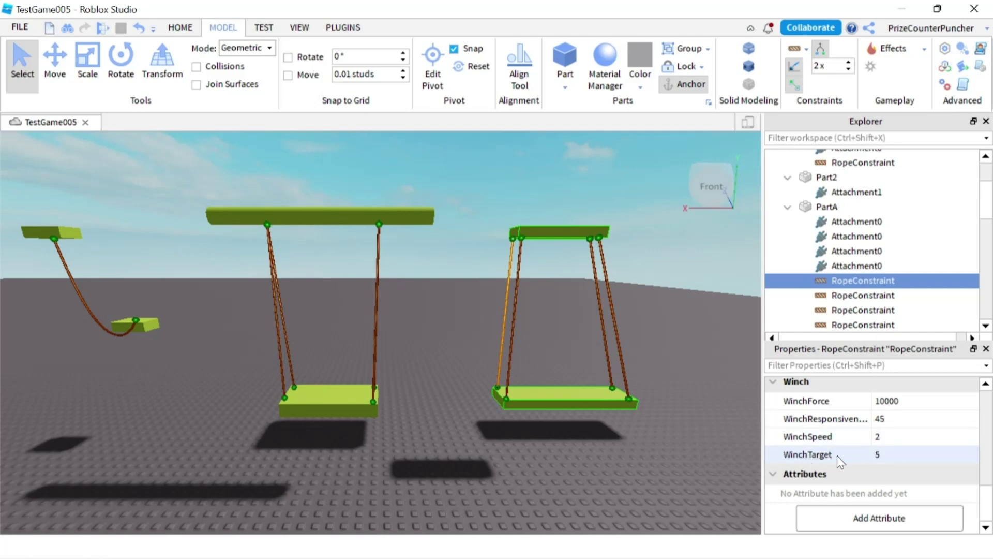
{"action": "left_click", "coordinate": [892, 455]}
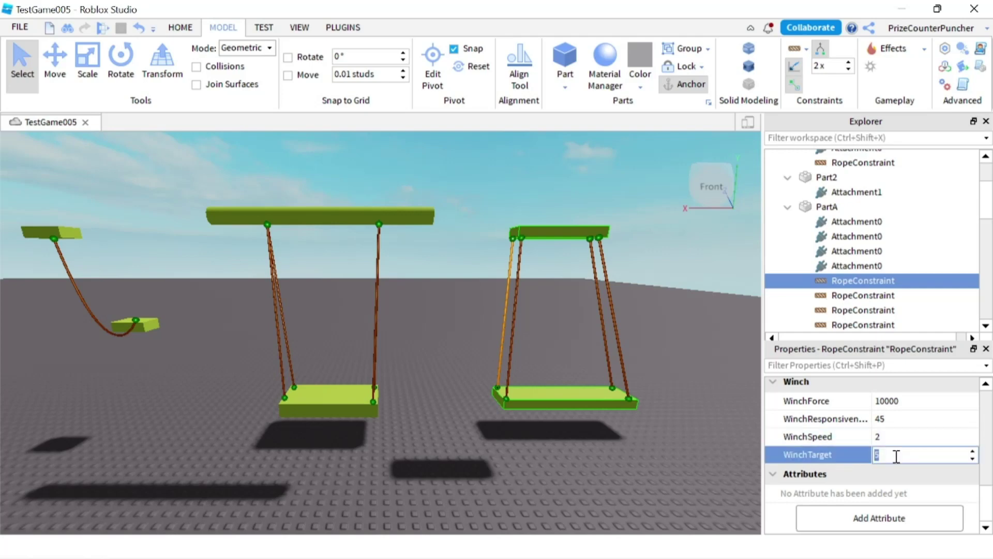
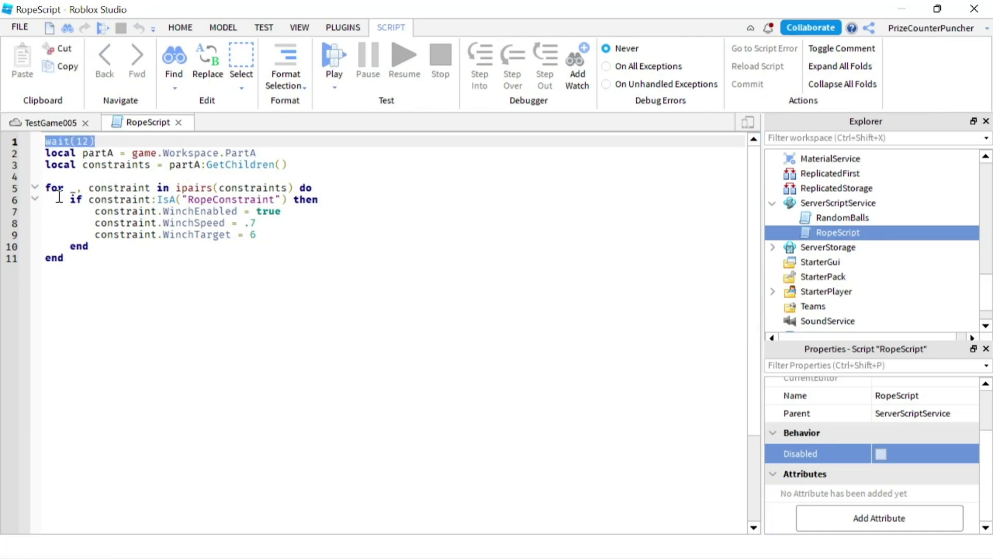
- Examine how RopeScript references PartA and collects its children, comparing the code with PartA's attachments and rope constraints
{"action": "left_click", "coordinate": [265, 152]}
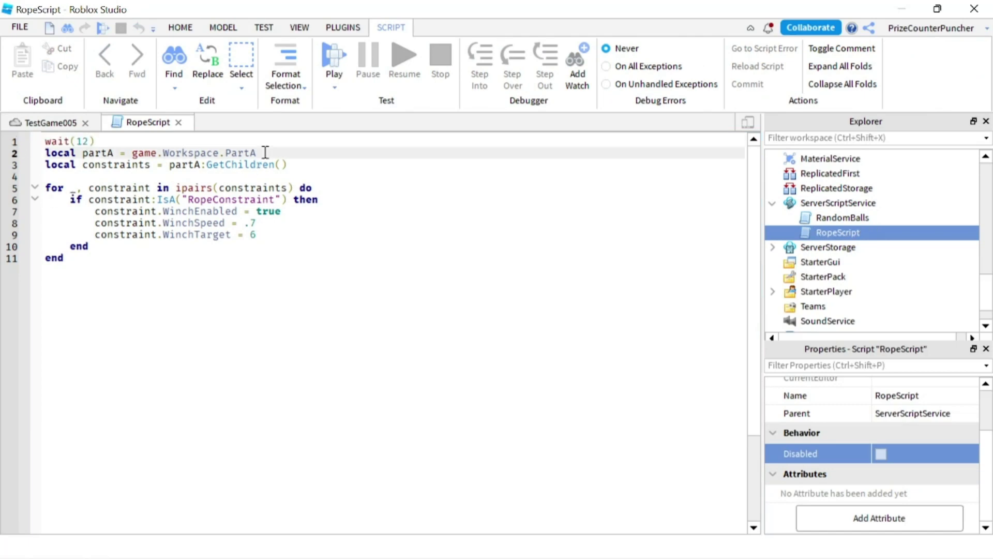
{"action": "left_click", "coordinate": [56, 123]}
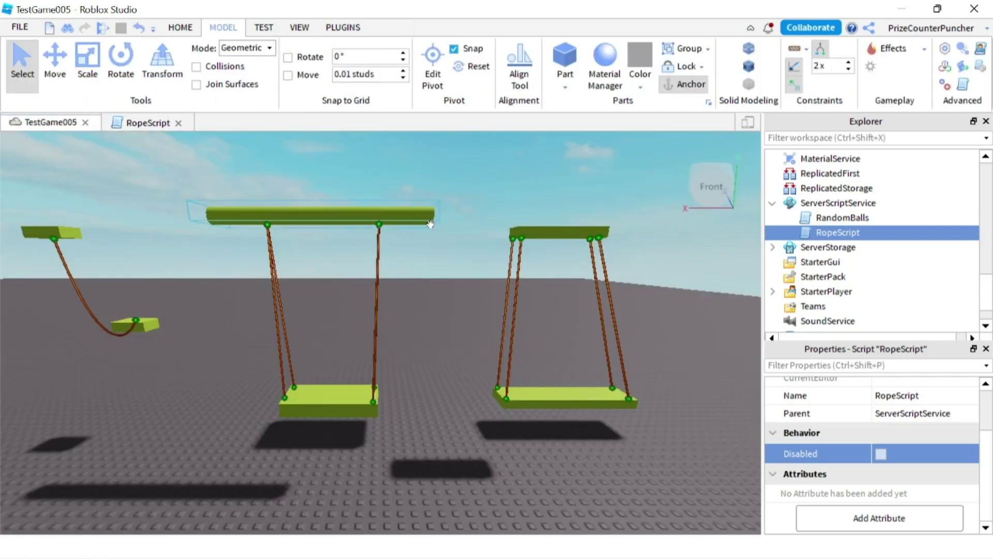
{"action": "left_click", "coordinate": [566, 234]}
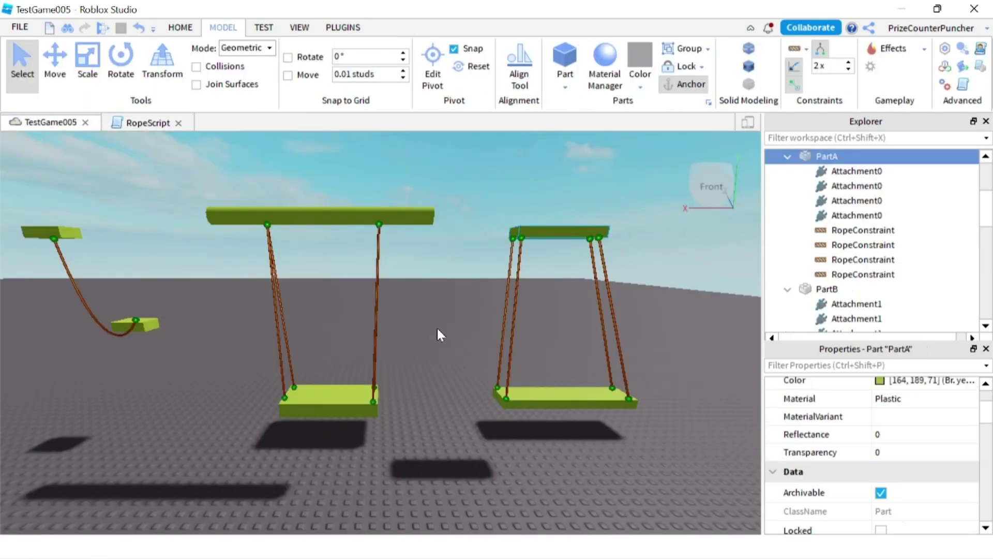
{"action": "left_click", "coordinate": [148, 122]}
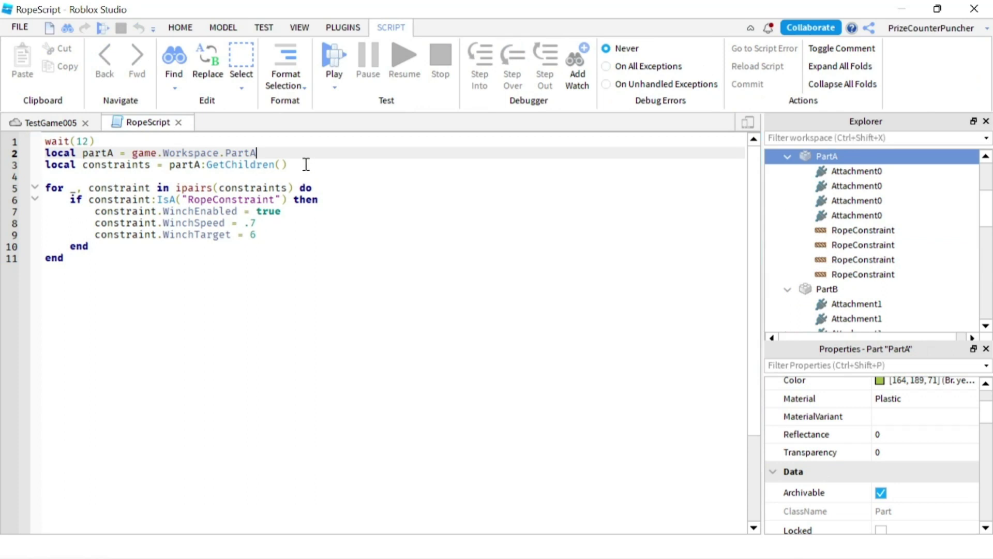
{"action": "left_click_drag", "start_coordinate": [306, 164], "coordinate": [238, 165]}
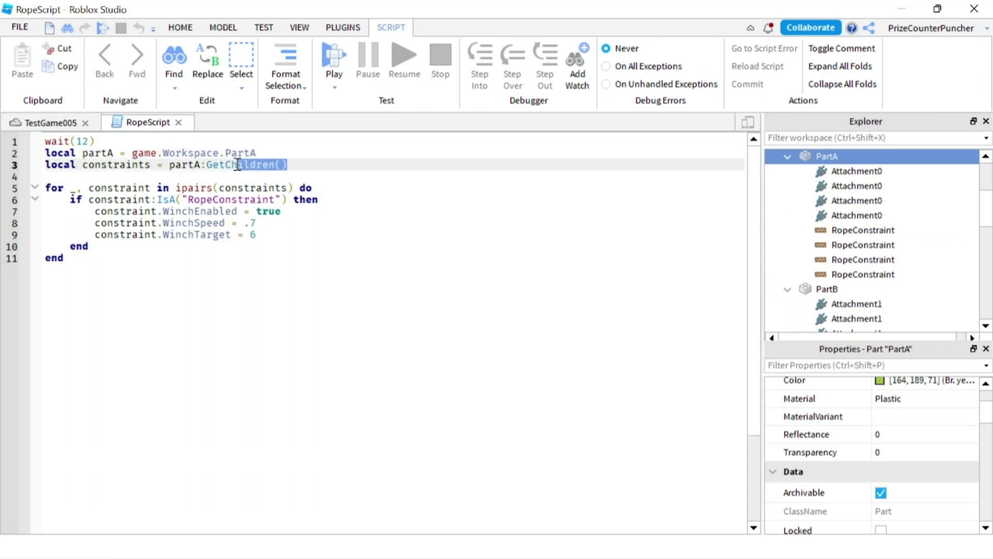
{"action": "left_click", "coordinate": [851, 172]}
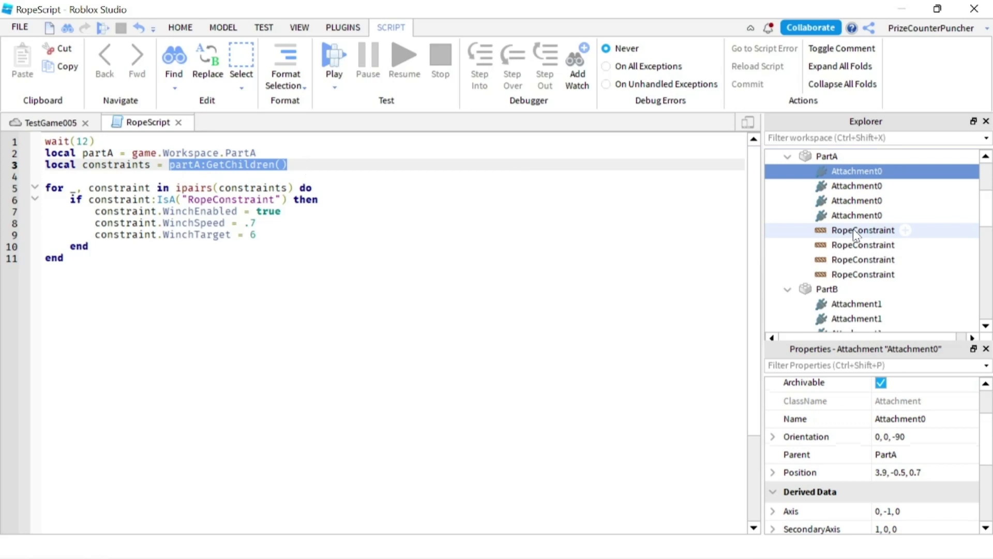
{"action": "left_click", "coordinate": [851, 276], "text": "shift"}
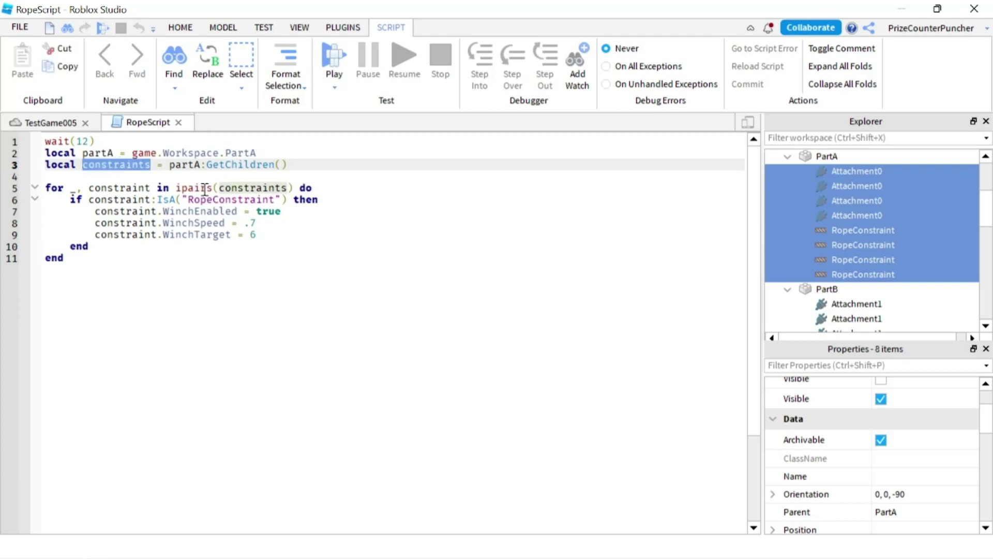
- Examine the script's loop and its RopeConstraint class check against the individual attachments and rope constraints under PartA
{"action": "left_click", "coordinate": [325, 190]}
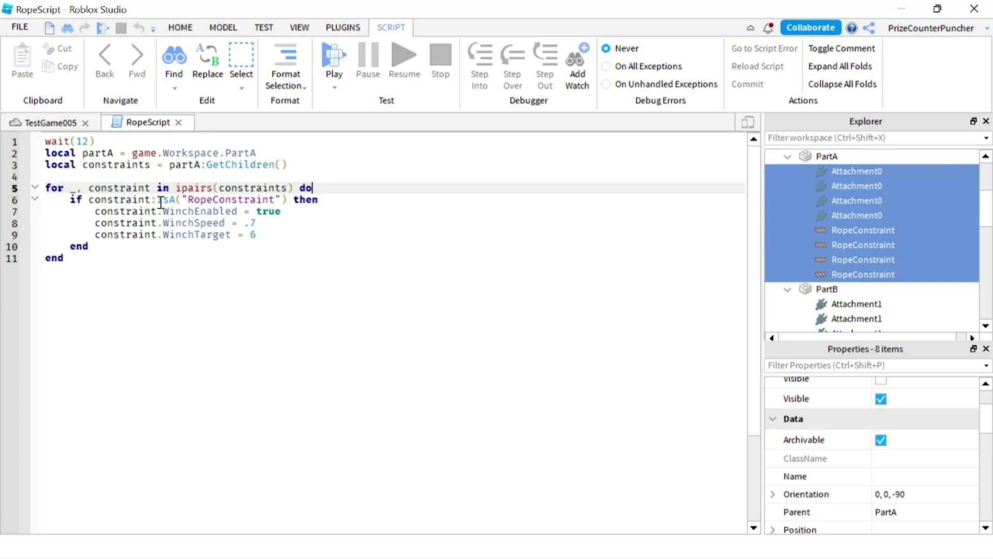
{"action": "left_click", "coordinate": [323, 198]}
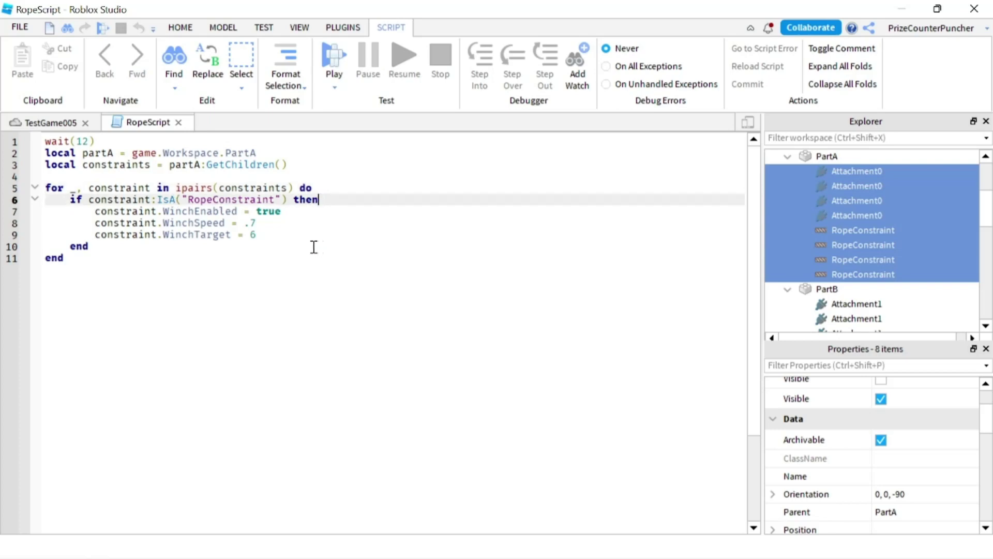
{"action": "double_click", "coordinate": [229, 198]}
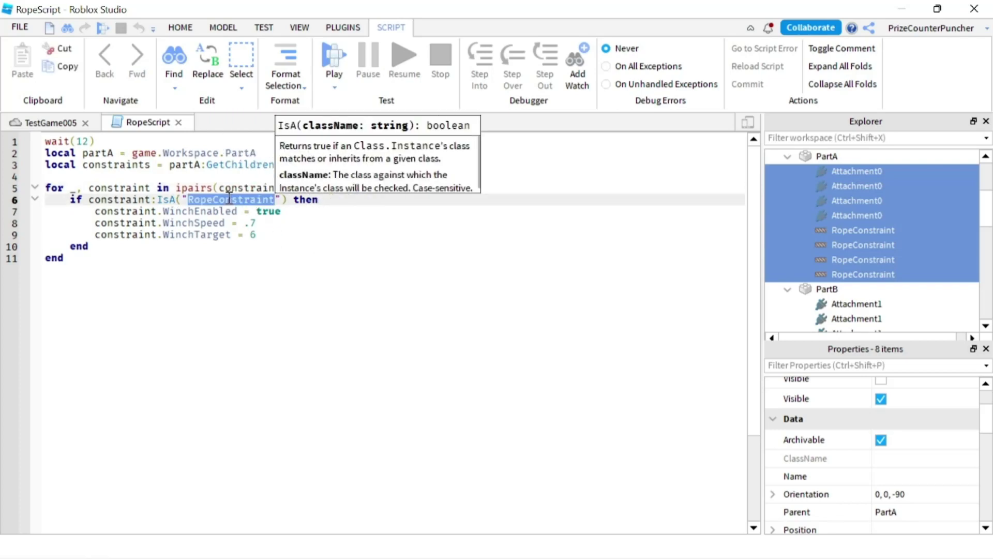
{"action": "left_click", "coordinate": [855, 174]}
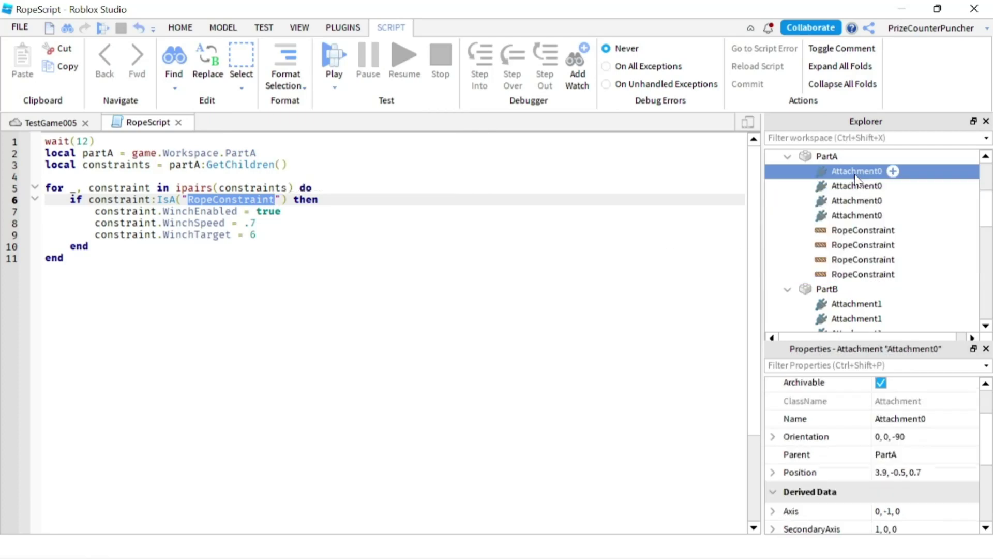
{"action": "left_click", "coordinate": [852, 216]}
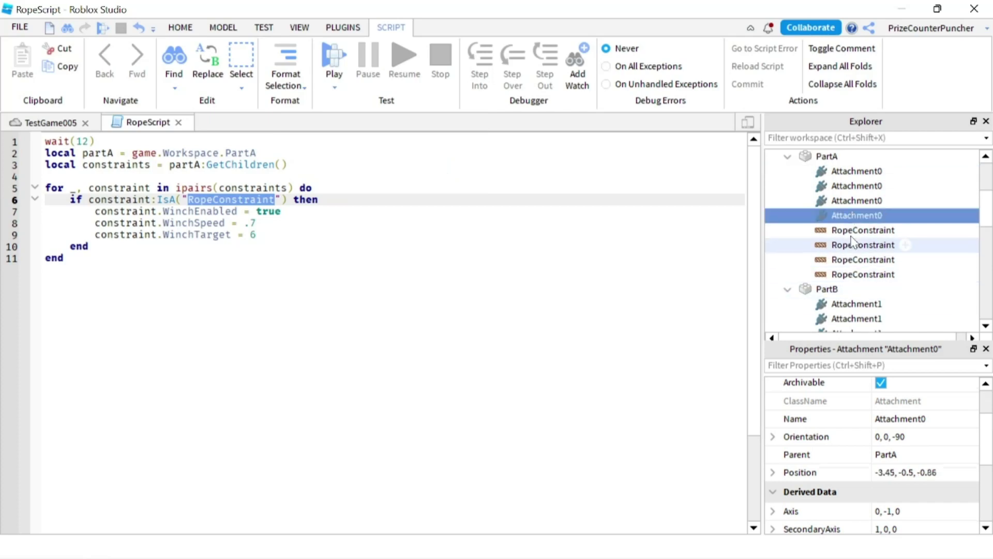
{"action": "left_click", "coordinate": [854, 230]}
{"action": "left_click", "coordinate": [852, 246]}
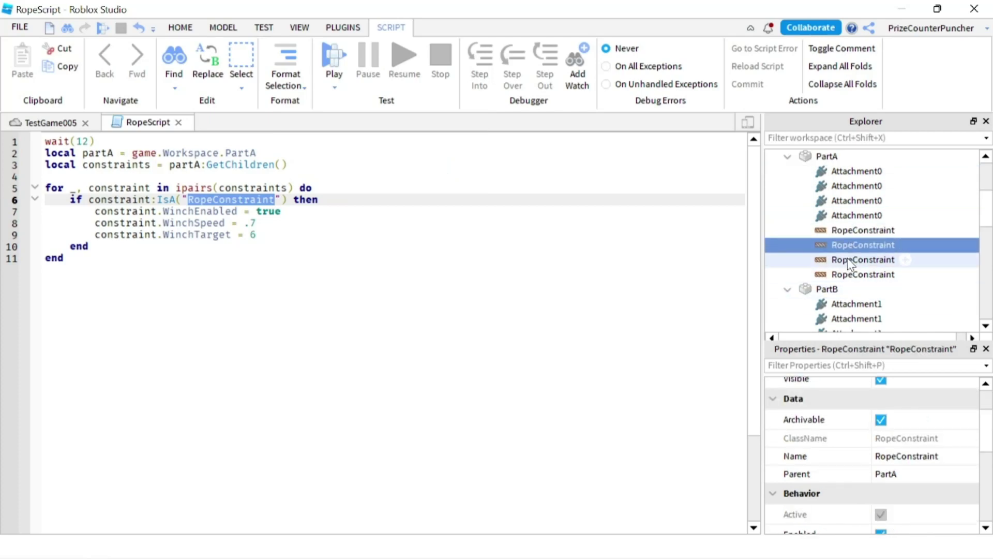
{"action": "left_click", "coordinate": [854, 261]}
{"action": "left_click", "coordinate": [850, 274]}
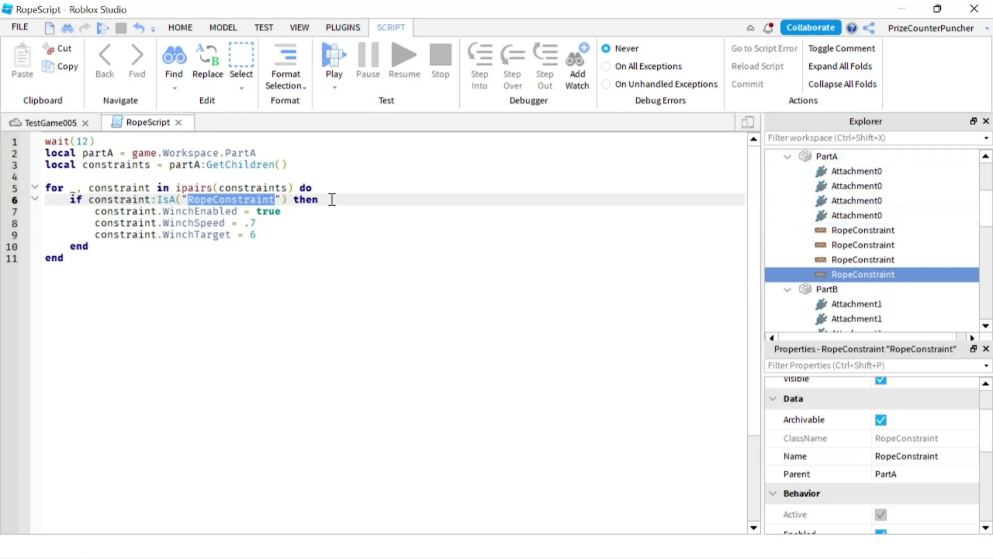
- Compare the script's winch lines with the properties of PartA's first rope constraint, and turn off that constraint's WinchEnabled
{"action": "left_click", "coordinate": [295, 213]}
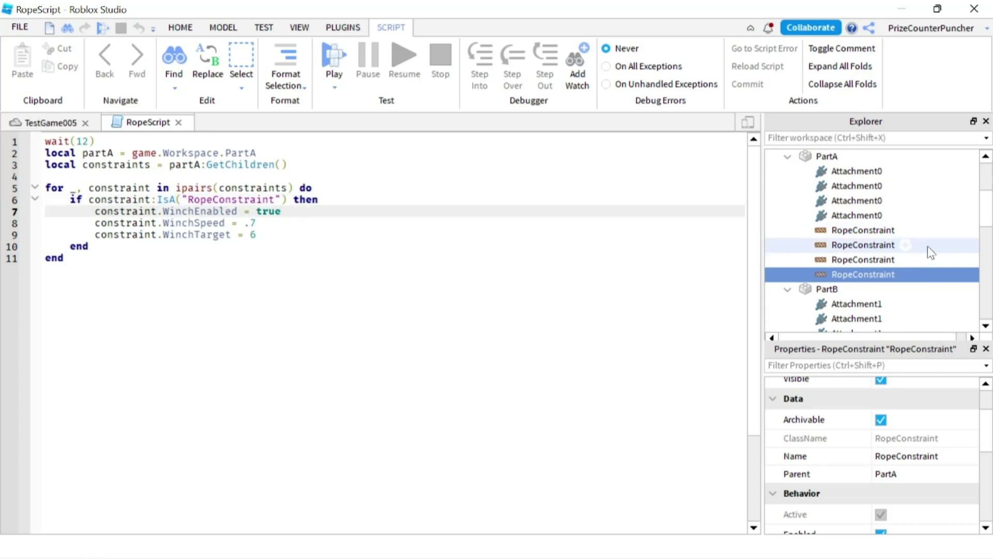
{"action": "left_click", "coordinate": [903, 230]}
{"action": "scroll", "coordinate": [838, 476], "scroll_direction": "down", "scroll_amount": 3}
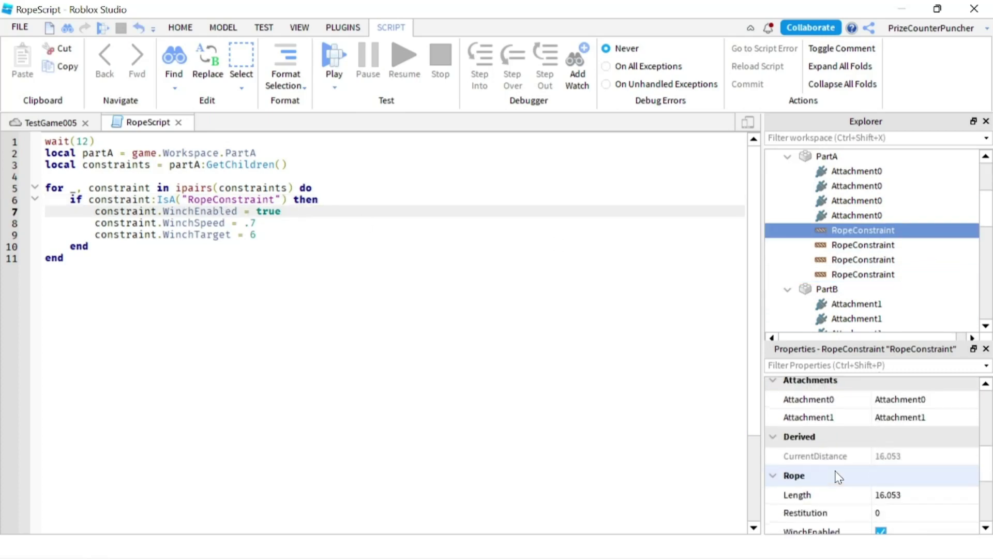
{"action": "scroll", "coordinate": [838, 476], "scroll_direction": "down", "scroll_amount": 3}
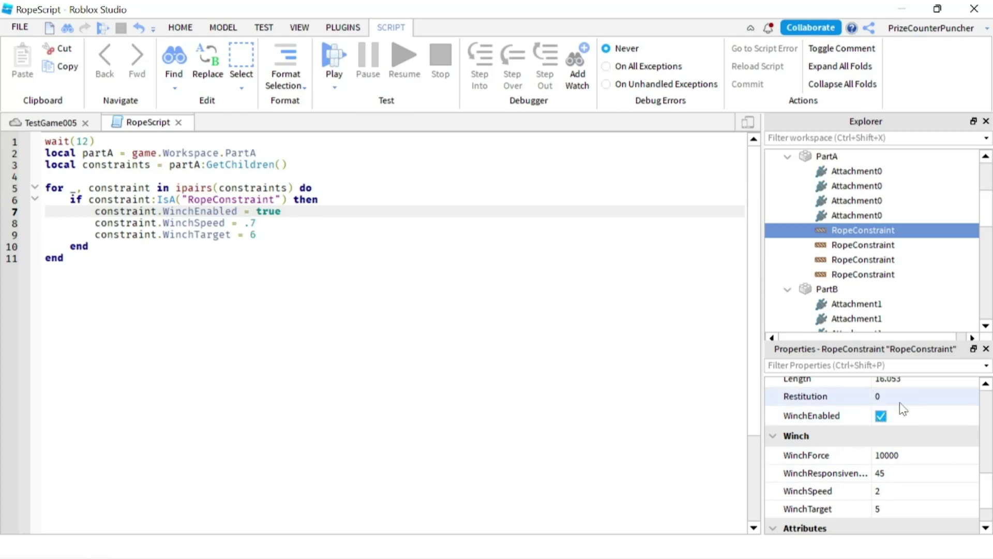
{"action": "left_click", "coordinate": [260, 221]}
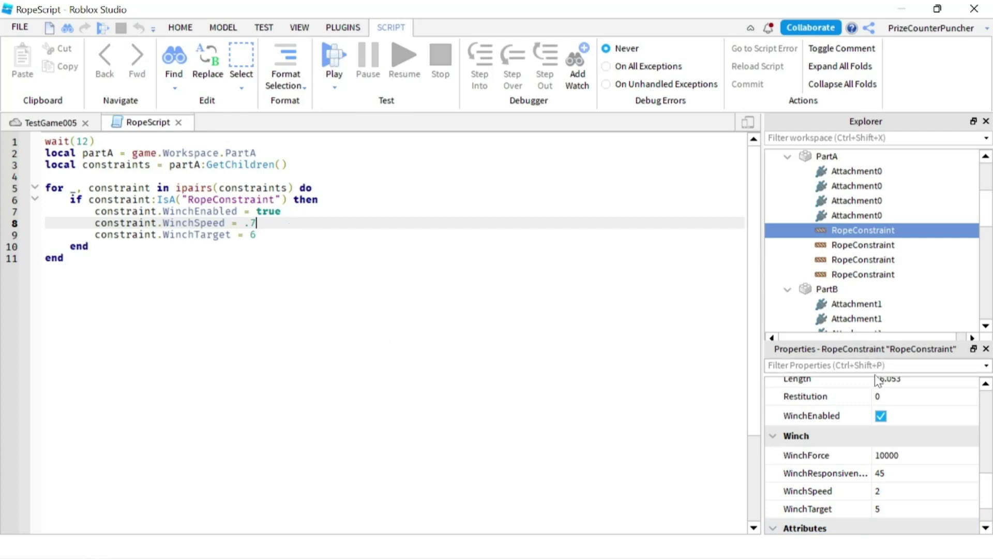
{"action": "left_click", "coordinate": [882, 418]}
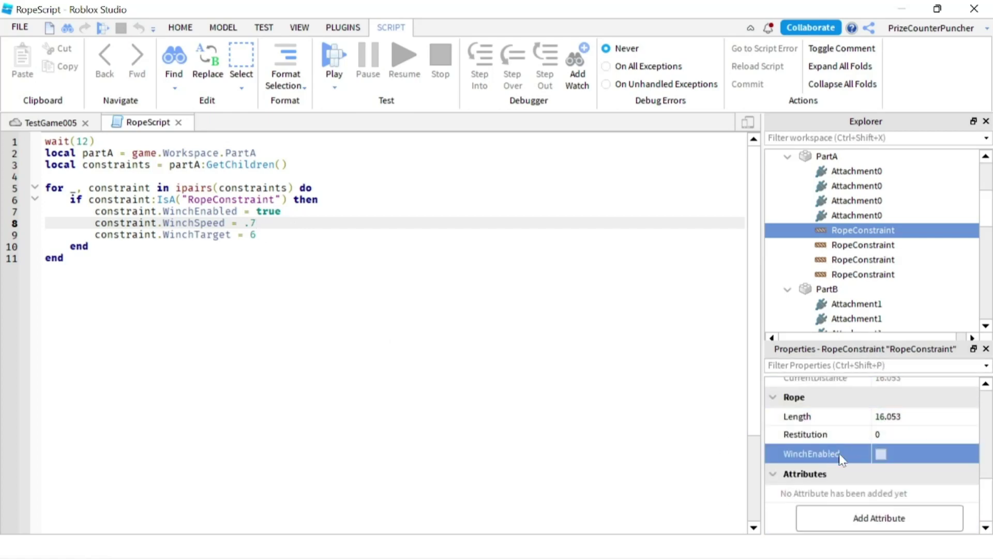
{"action": "left_click", "coordinate": [237, 345]}
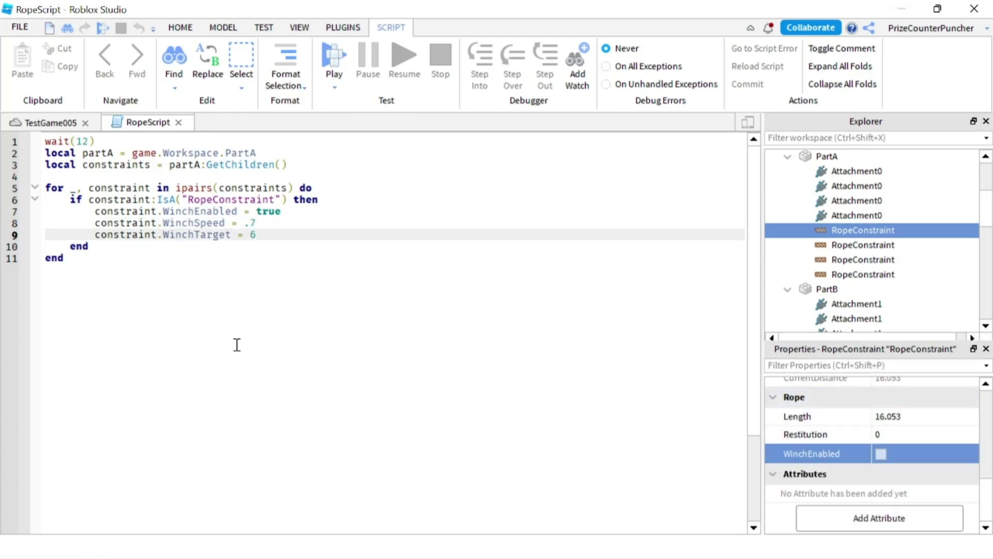
- Playtest RopeScript, moving the character onto the hanging PartB and PartD, and observe the winched platform and swings from several angles
{"action": "left_click", "coordinate": [64, 124]}
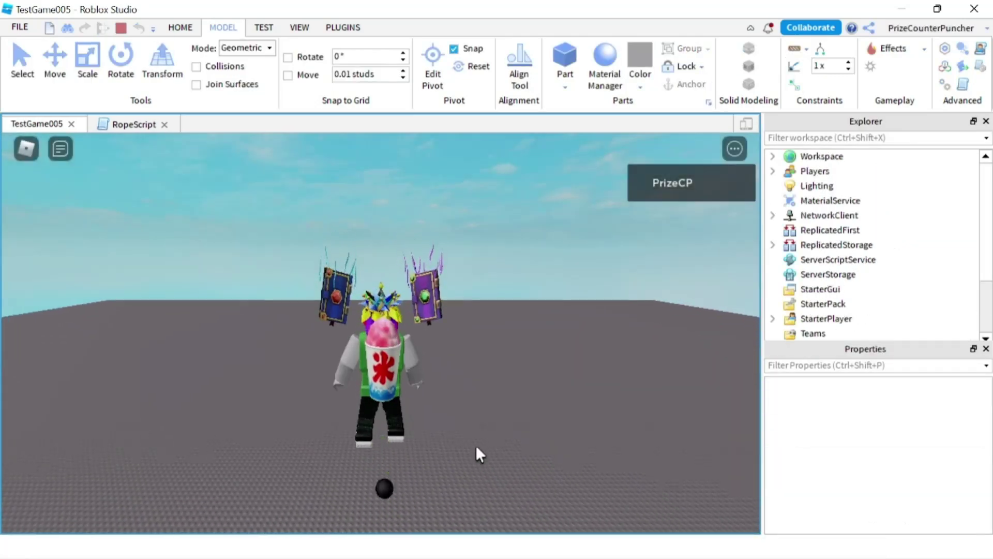
{"action": "key", "text": "w"}
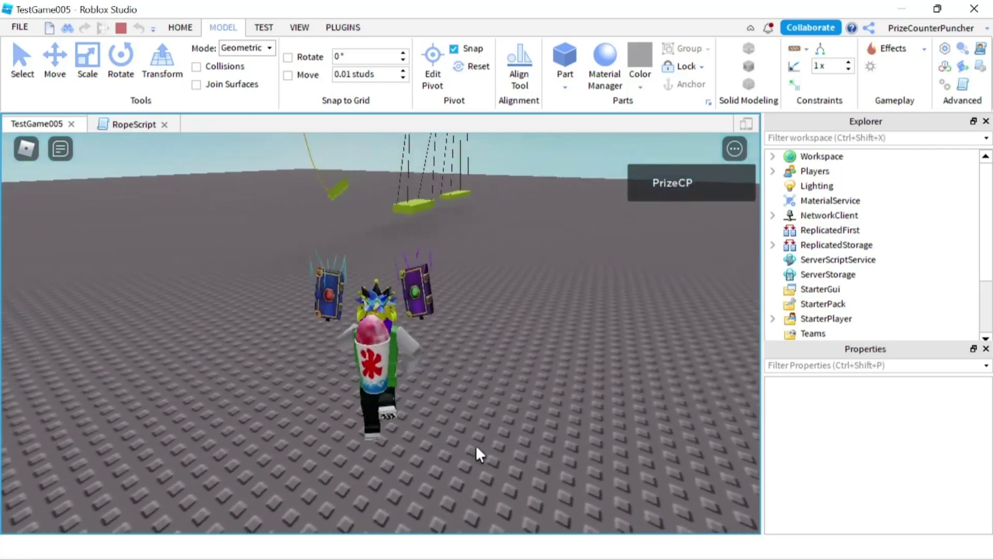
{"action": "key", "text": "w"}
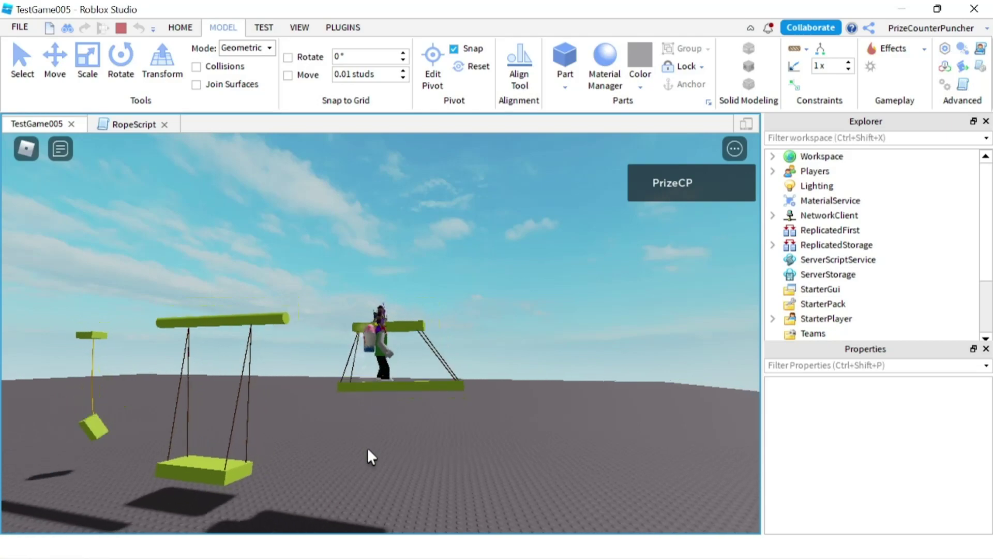
{"action": "key", "text": "s"}
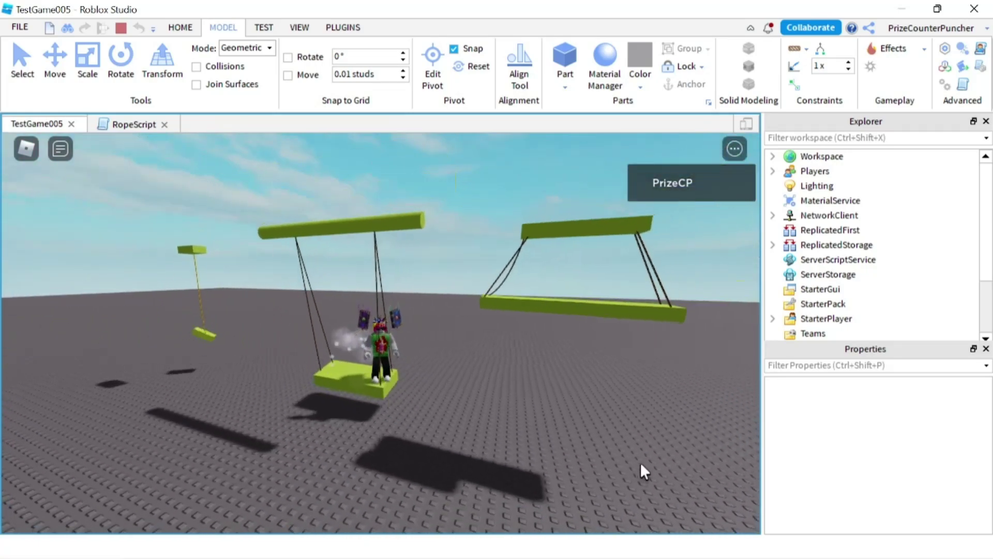
{"action": "scroll", "coordinate": [640, 462], "scroll_direction": "up", "scroll_amount": 5}
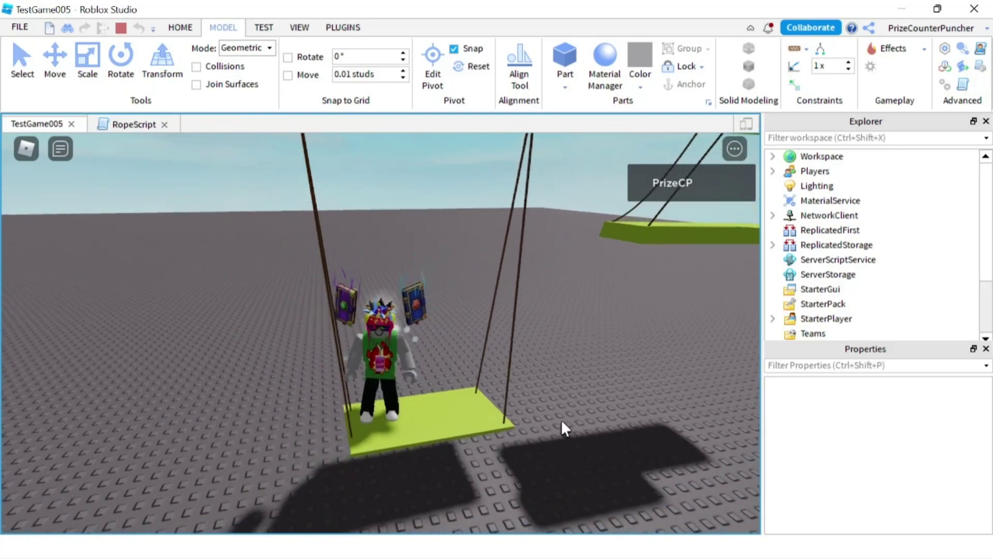
{"action": "scroll", "coordinate": [561, 419], "scroll_direction": "down", "scroll_amount": 5}
{"action": "right_click_drag", "start_coordinate": [520, 432], "coordinate": [520, 433]}
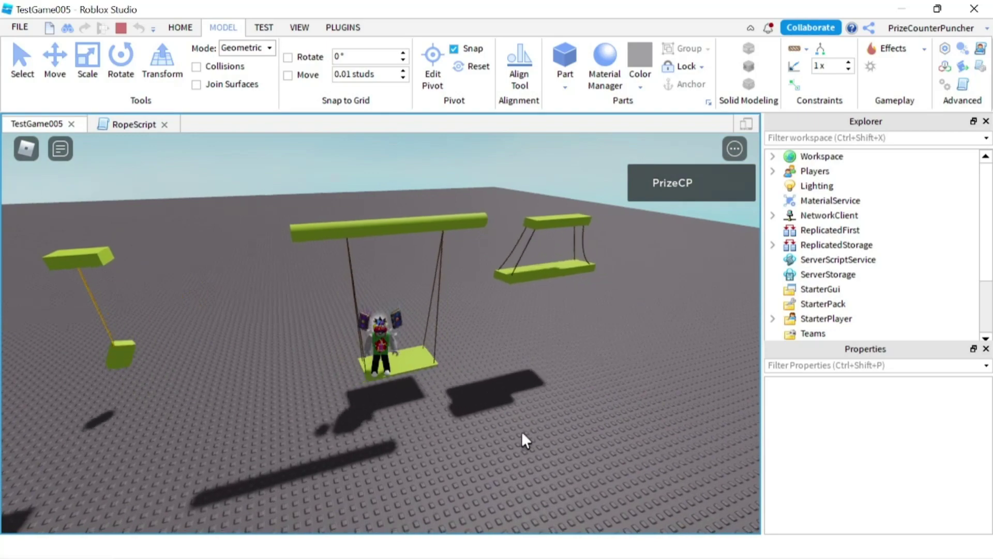
{"action": "right_click_drag", "start_coordinate": [451, 465], "coordinate": [451, 465]}
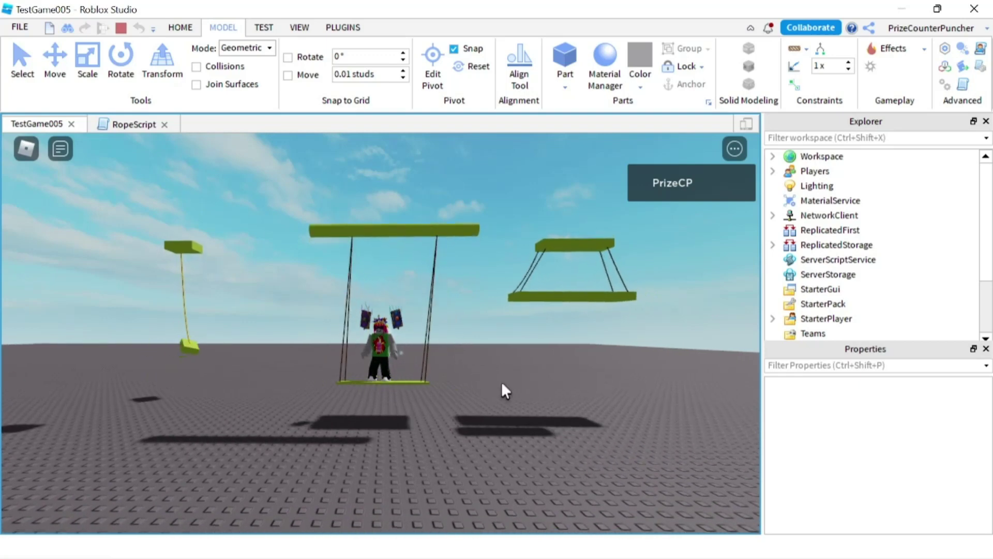
- Observe the character on the middle swing and the neighbouring hanging parts from above, and end the playtest
{"action": "right_click_drag", "start_coordinate": [501, 380], "coordinate": [501, 381]}
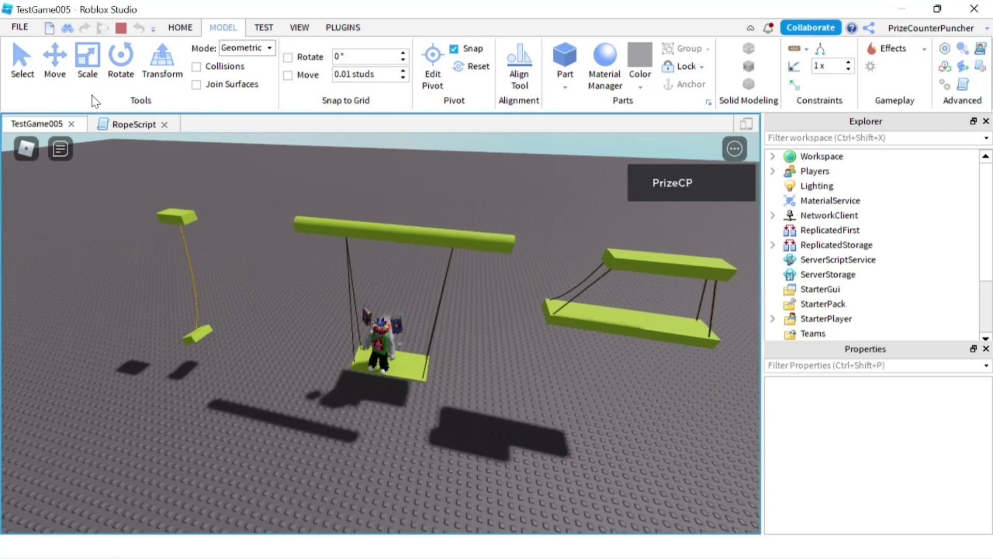
{"action": "key", "text": "shift+F5"}
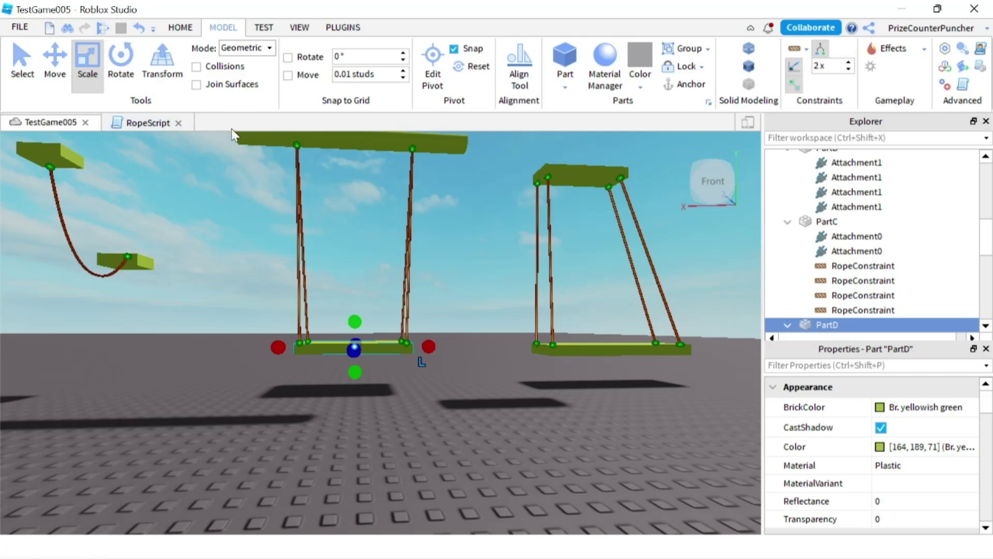
- Start a new playtest, move the character onto the middle swing's hanging platform, and observe its motion up close
{"action": "left_click", "coordinate": [102, 28]}
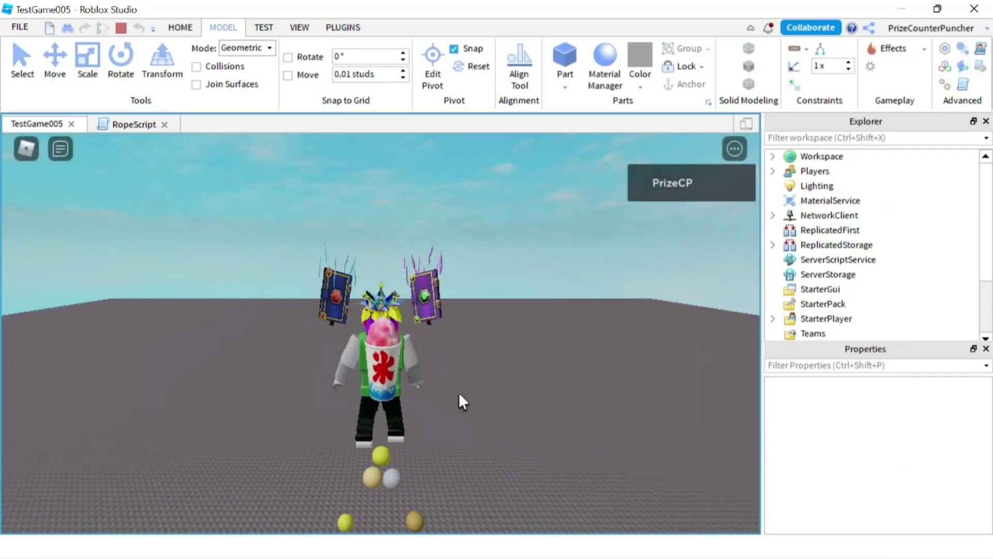
{"action": "right_click_drag", "start_coordinate": [460, 399], "coordinate": [459, 392]}
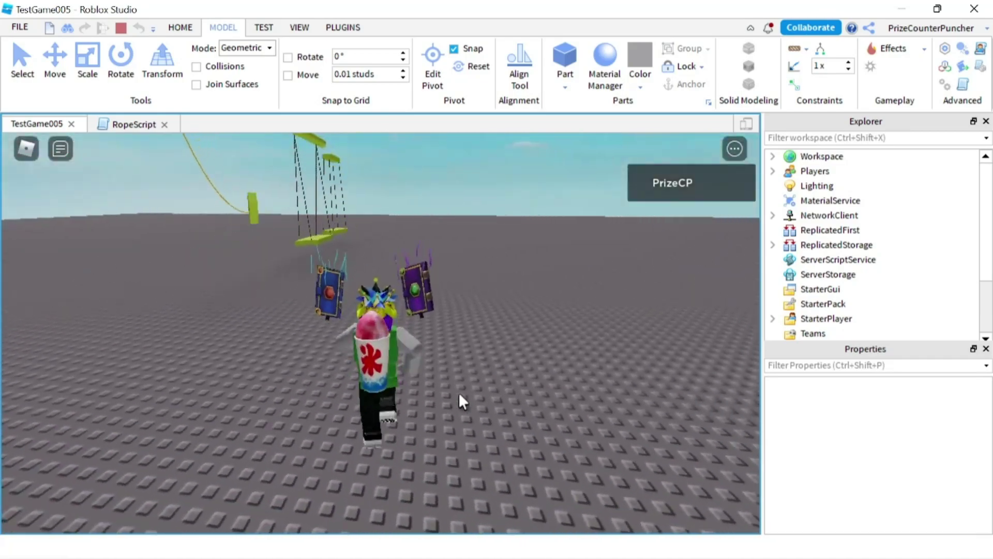
{"action": "key", "text": "w"}
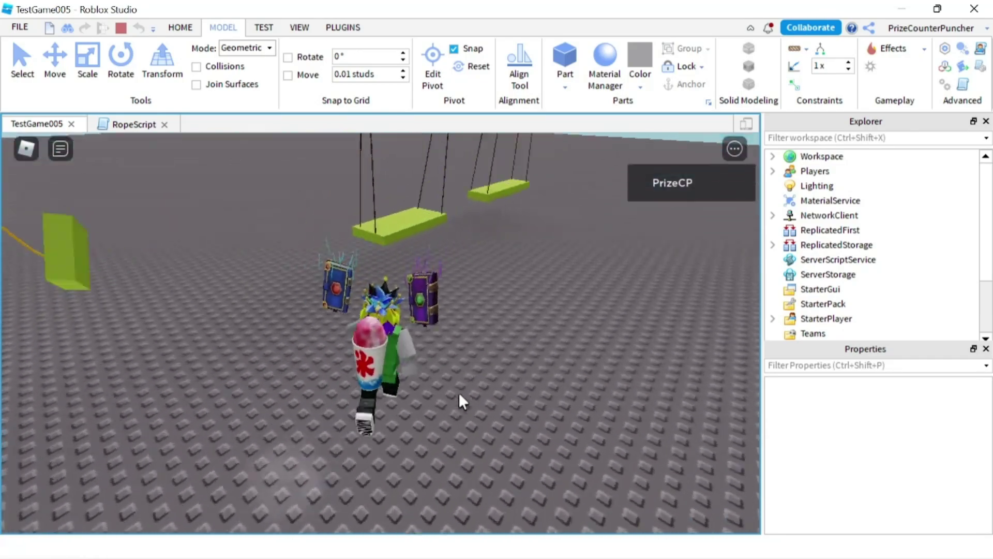
{"action": "key", "text": "w"}
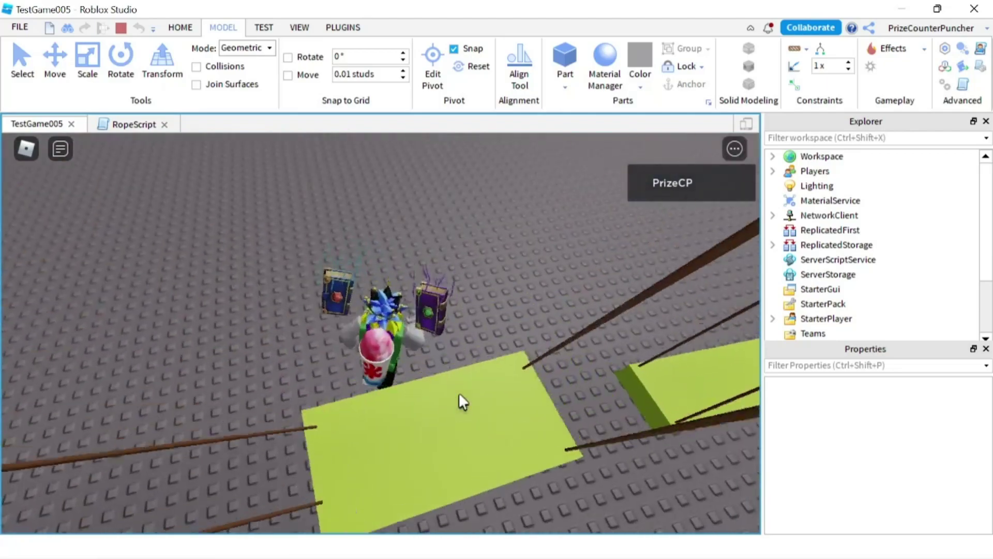
{"action": "key", "text": "s"}
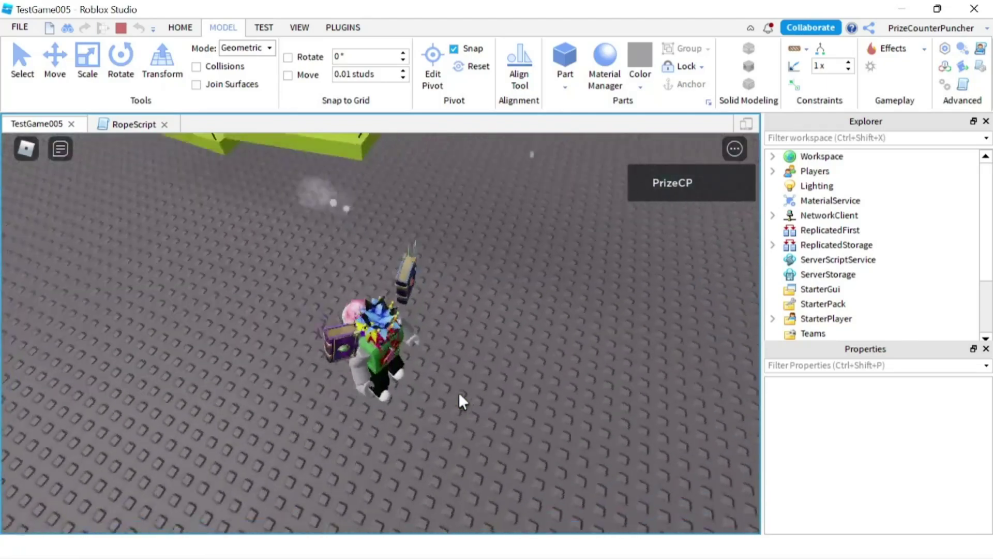
{"action": "key", "text": "w"}
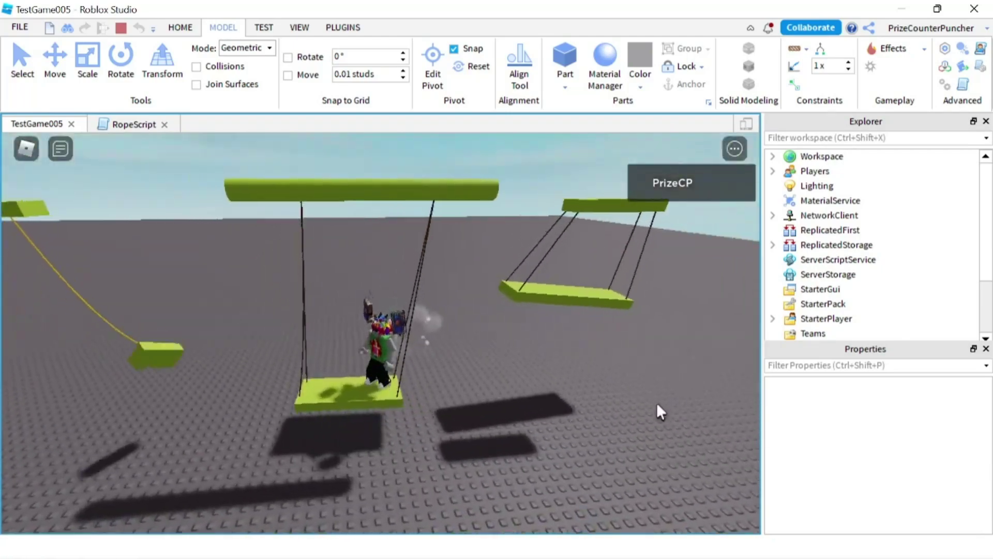
{"action": "scroll", "coordinate": [631, 405], "scroll_direction": "up", "scroll_amount": 5}
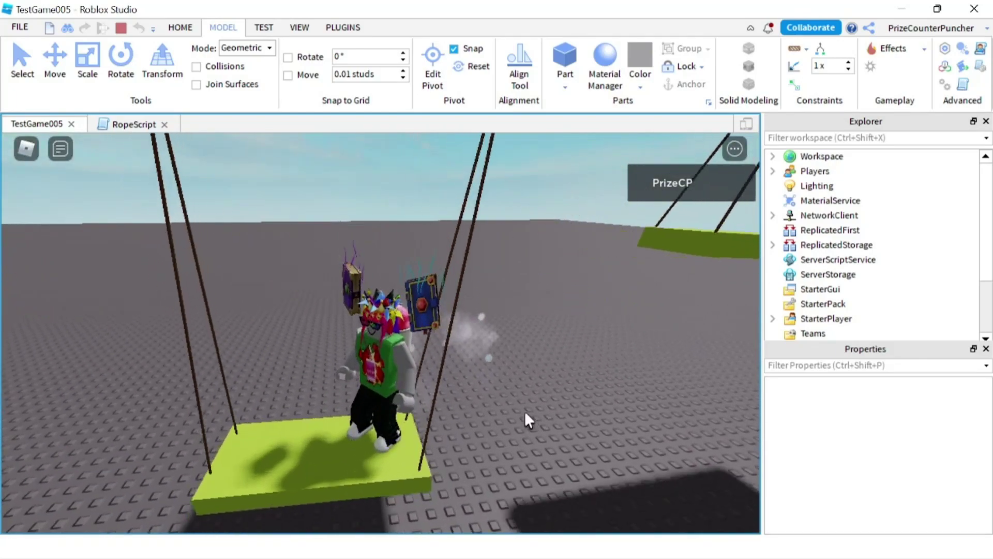